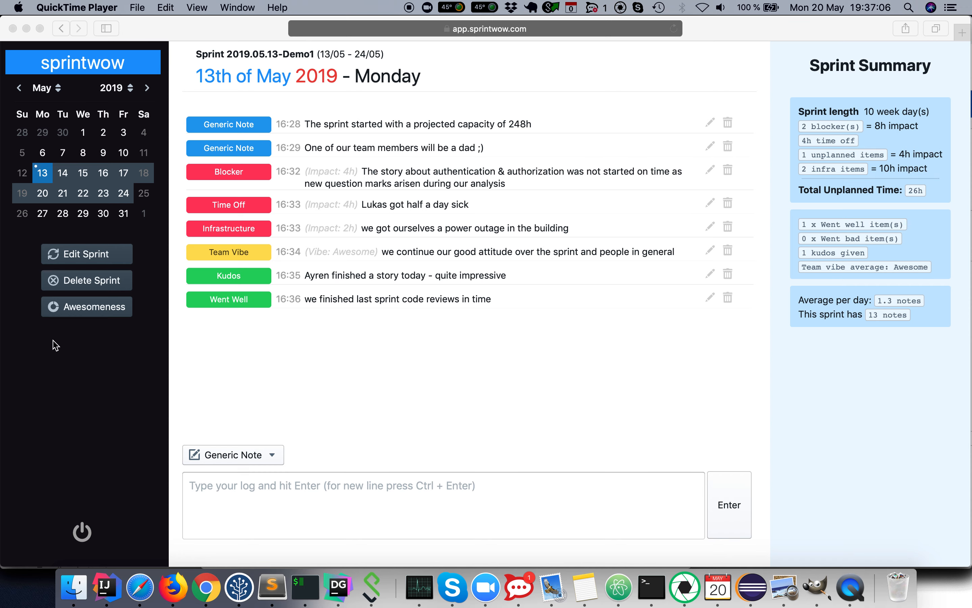
Step: Browse several May 2019 calendar days to view their sprint notes
left_click(83, 139)
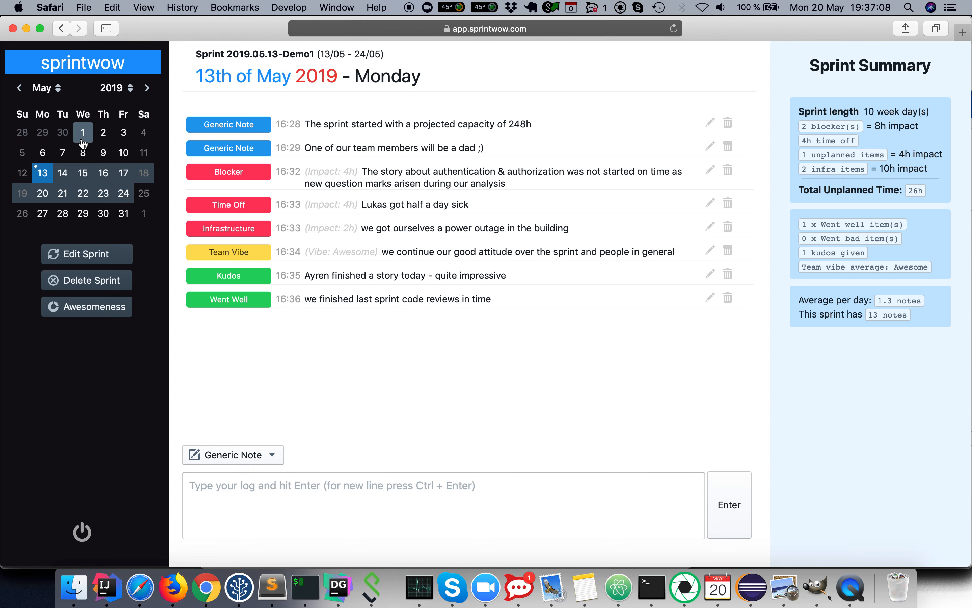
left_click(114, 139)
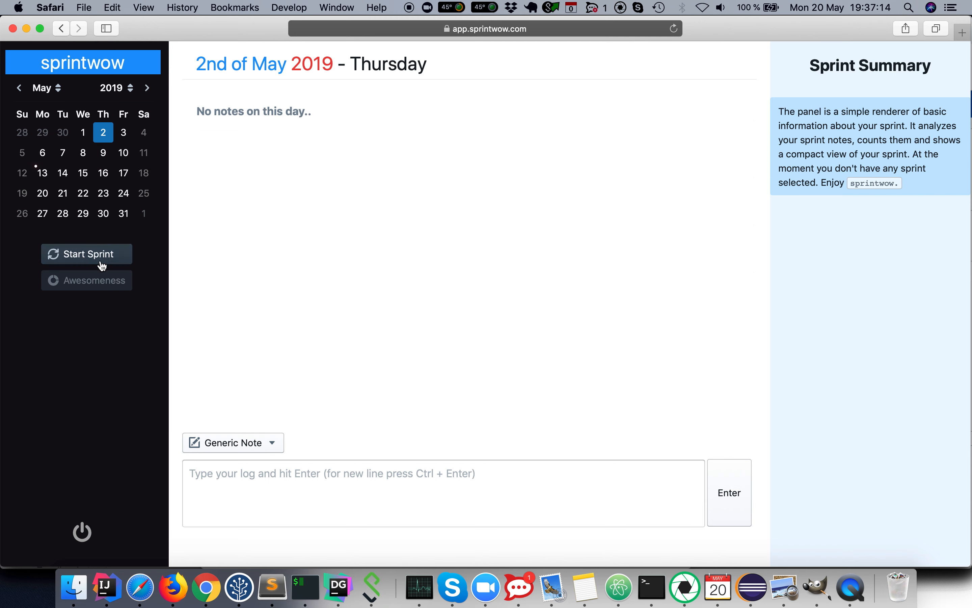
left_click(43, 175)
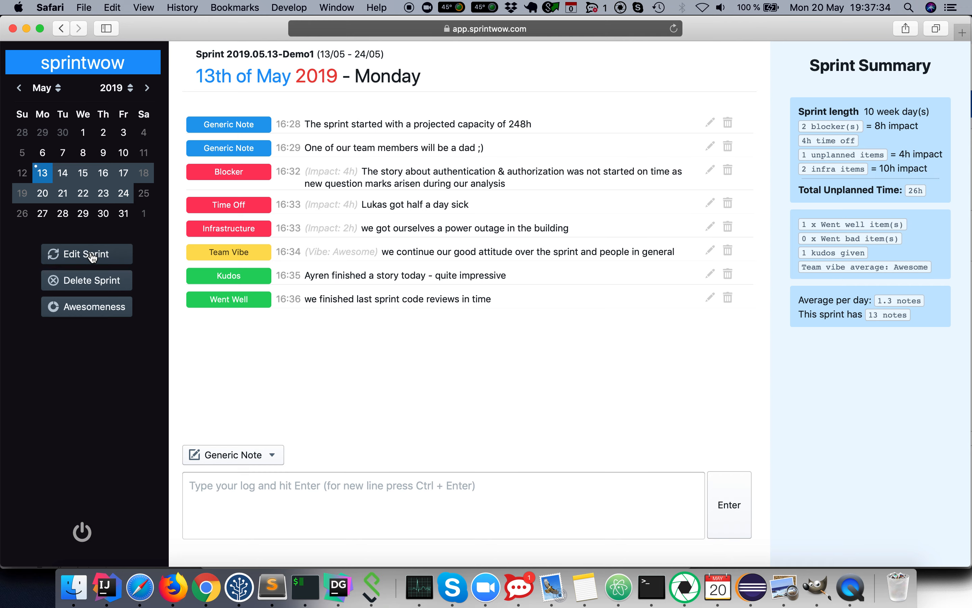
left_click(82, 152)
left_click(82, 132)
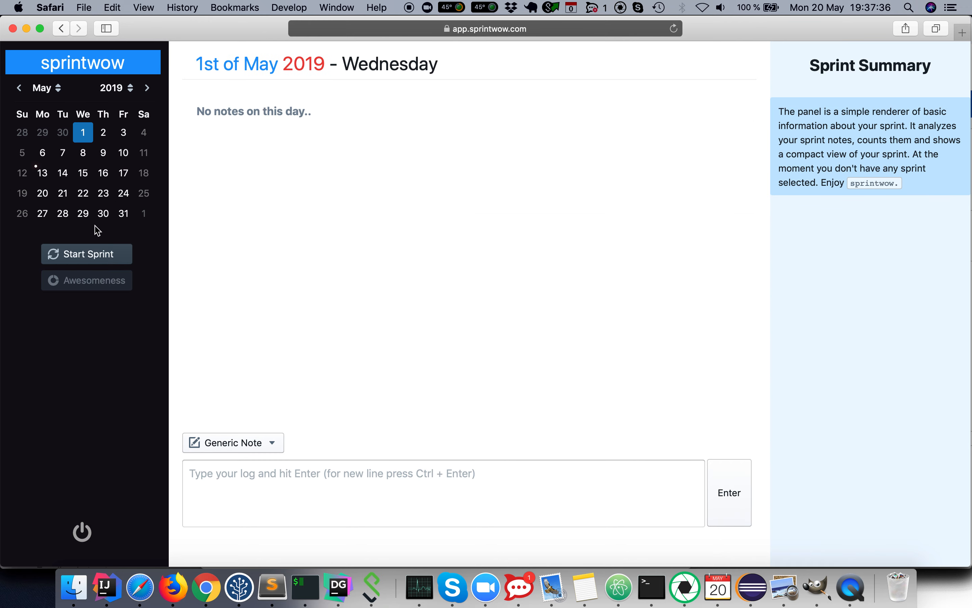
Step: Start a new sprint on 1 May and name it Sprint 2019.05.01-Test
left_click(82, 254)
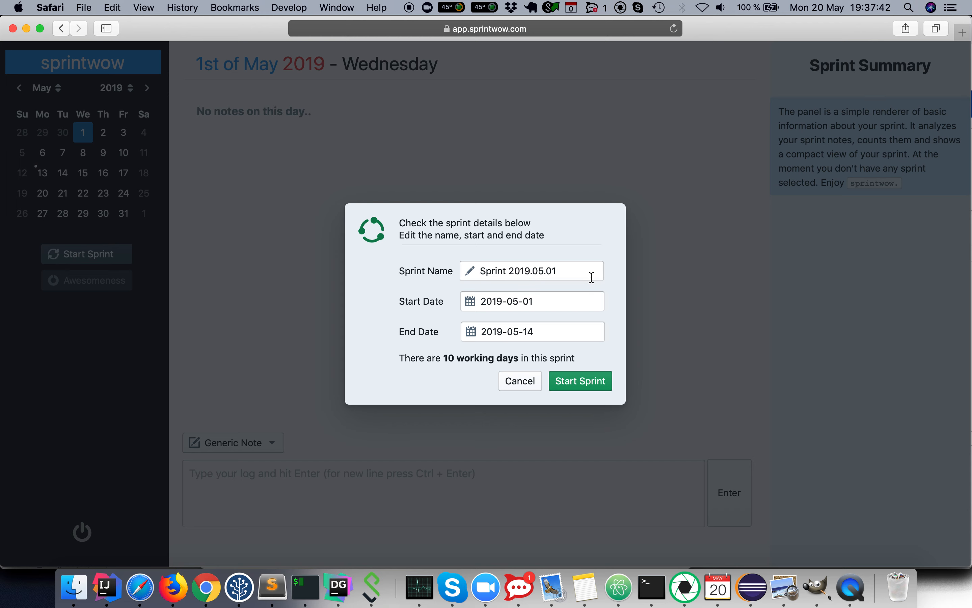
left_click(566, 273)
type("=")
key("BackSpace")
type("-Test")
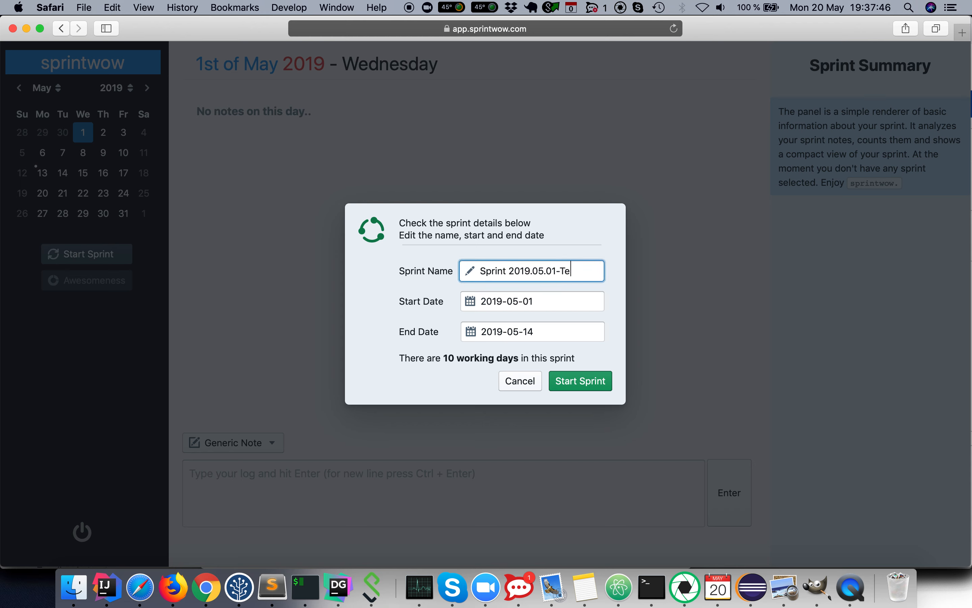
Step: Set the sprint's start date to 2019-05-02 and try to start the sprint
left_click(559, 306)
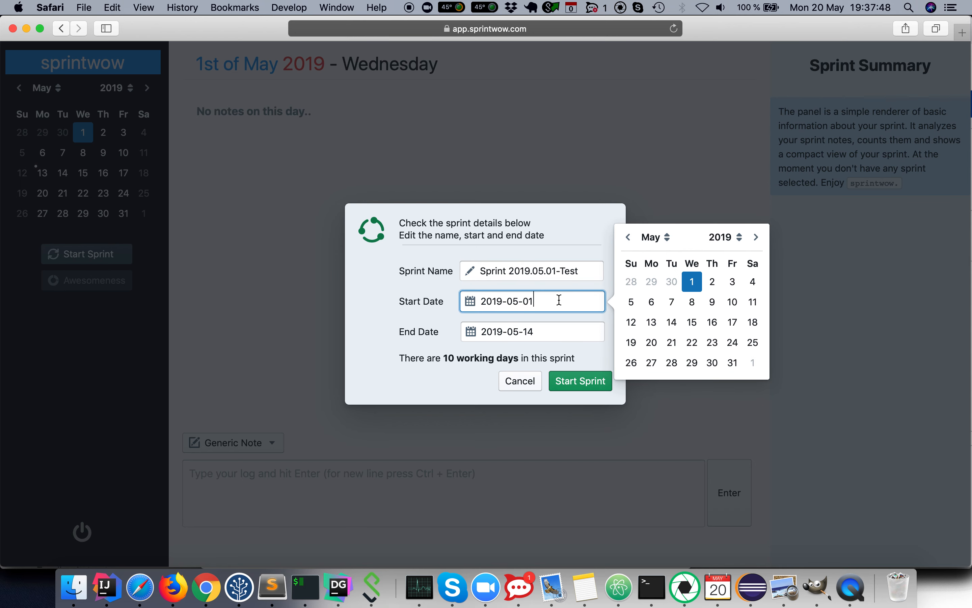
left_click(711, 283)
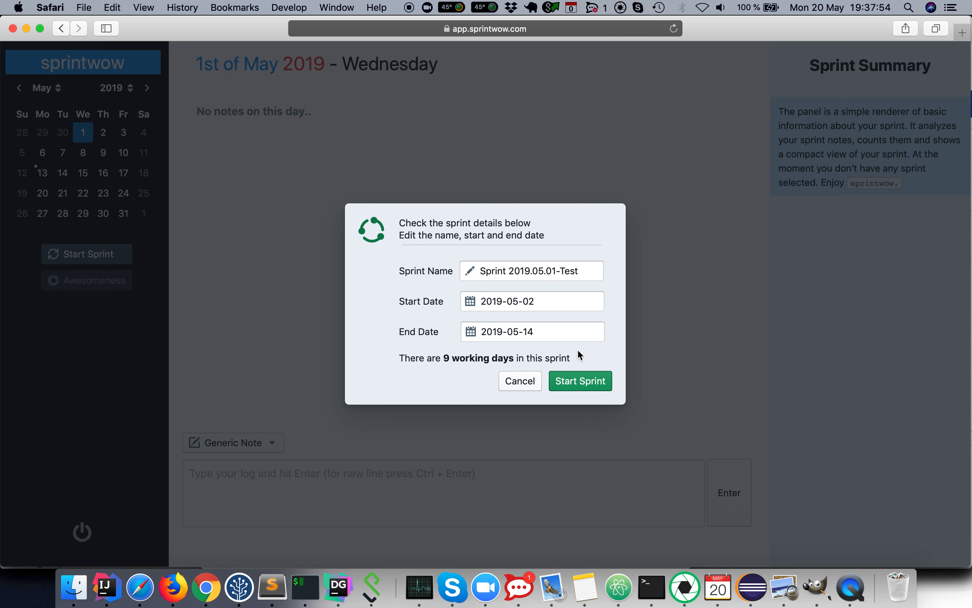
left_click(572, 381)
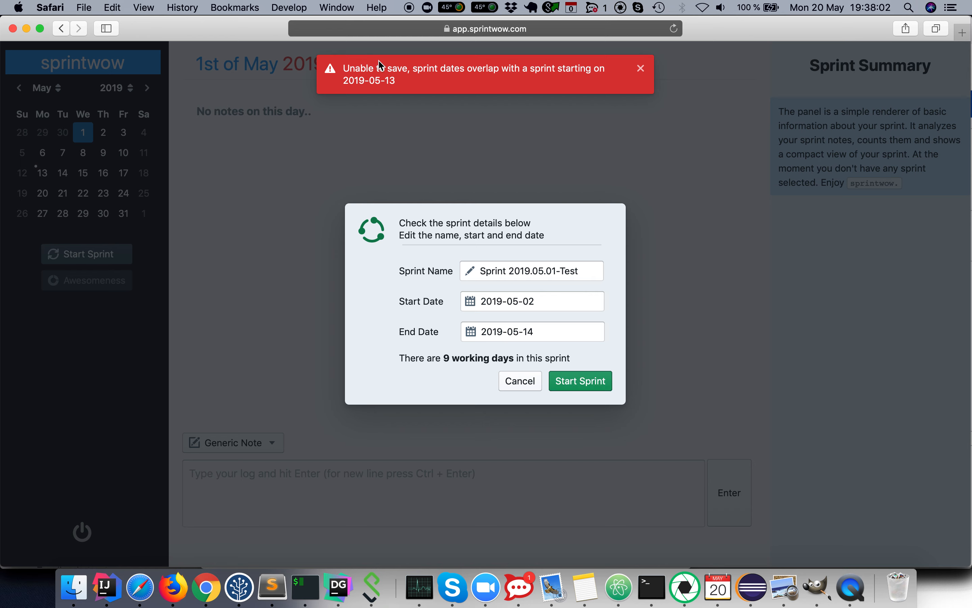
Step: Set the sprint's end date to 2019-05-04 and start the sprint
left_click(547, 339)
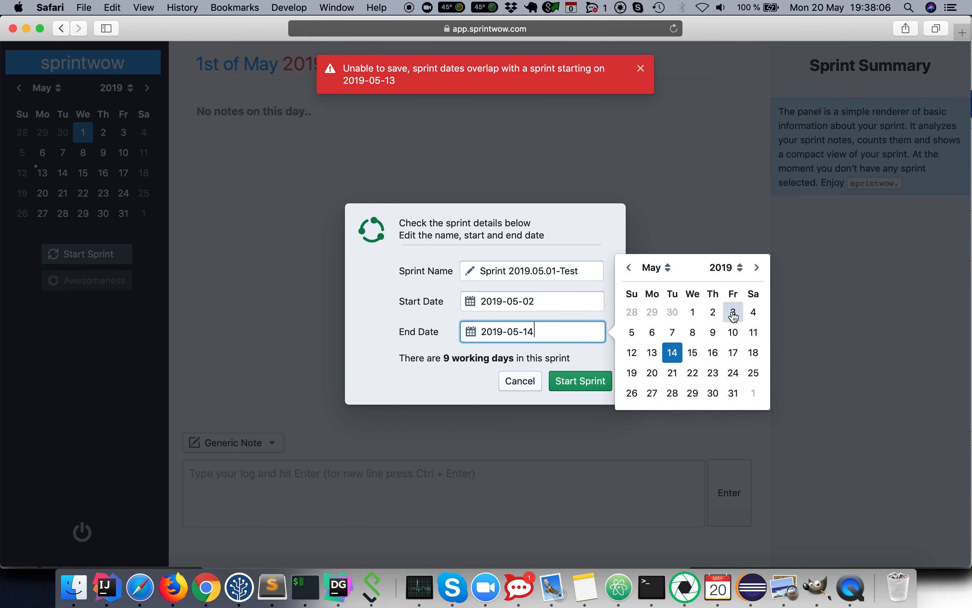
left_click(753, 312)
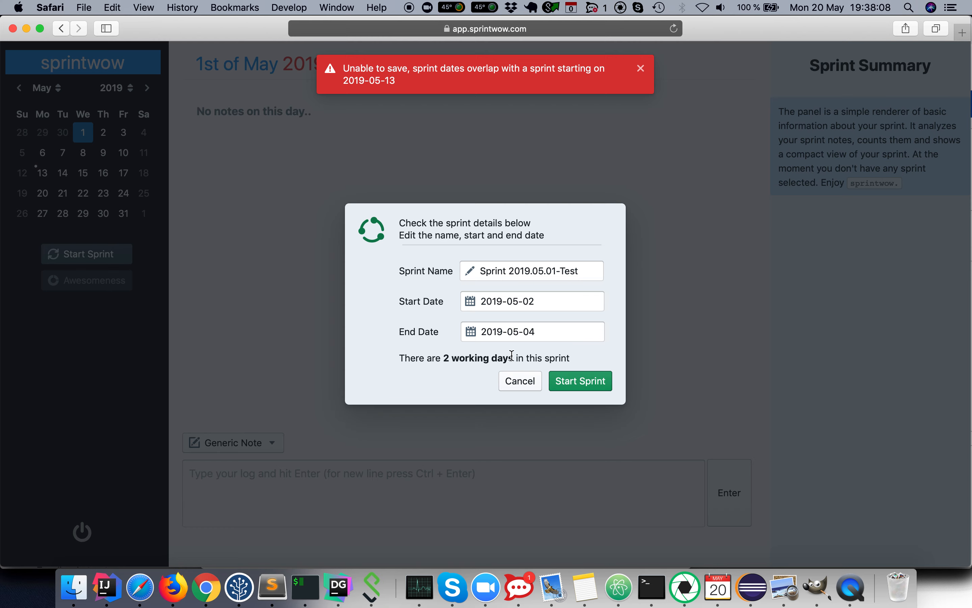
left_click(584, 381)
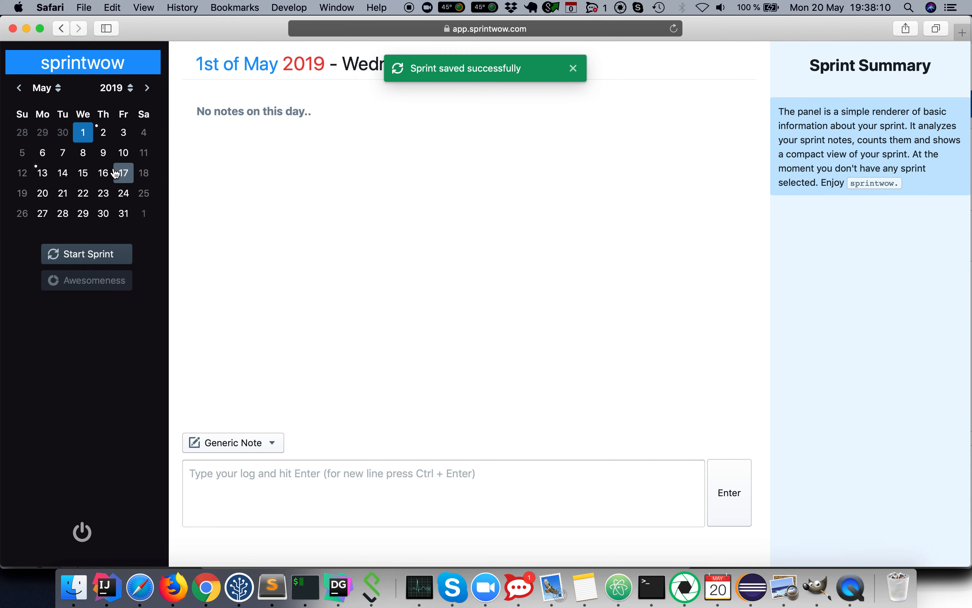
Step: Rename the 13 May sprint to Sprint 2019.05.13-Demo11 and save the edit
left_click(99, 129)
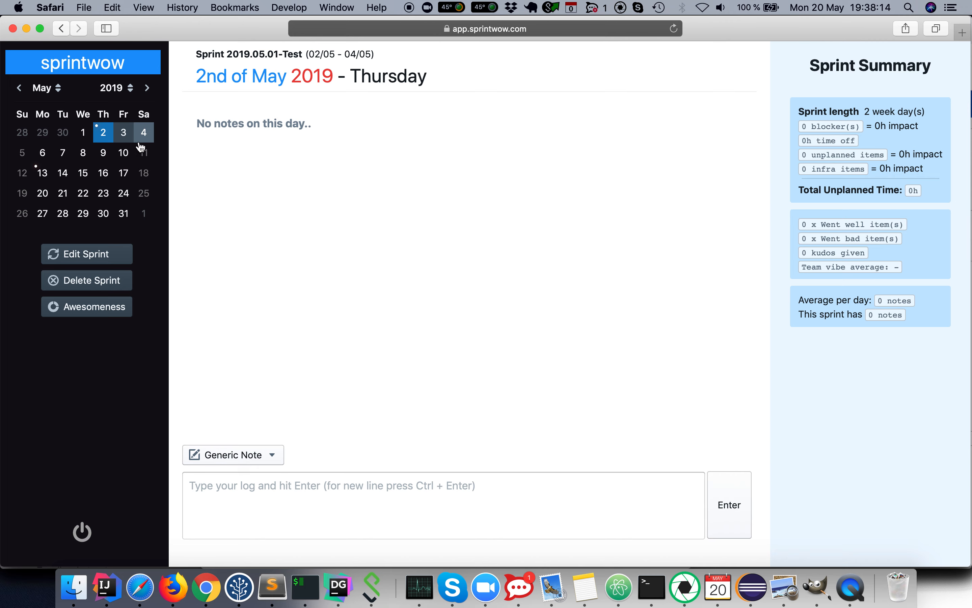
left_click(42, 173)
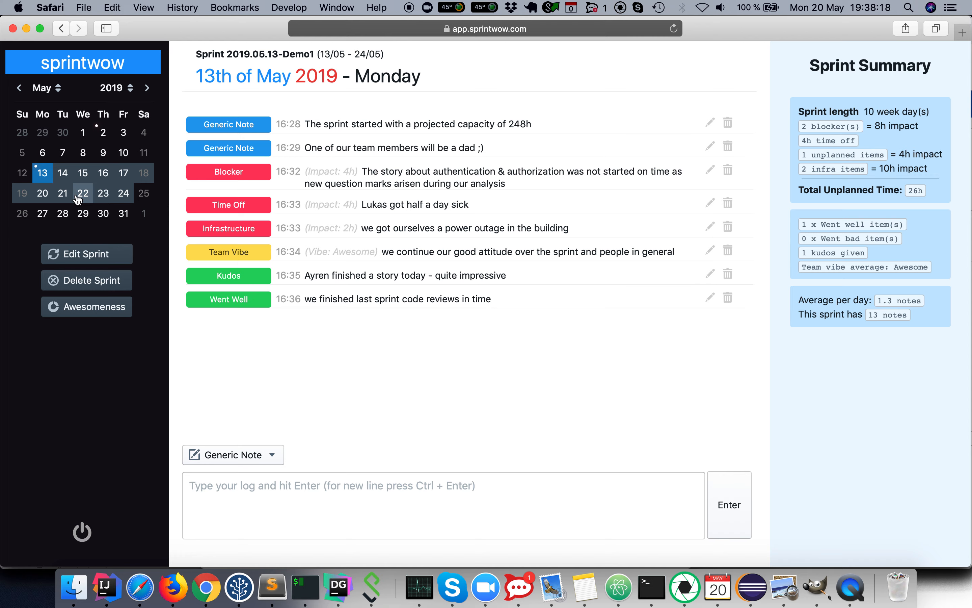
left_click(86, 254)
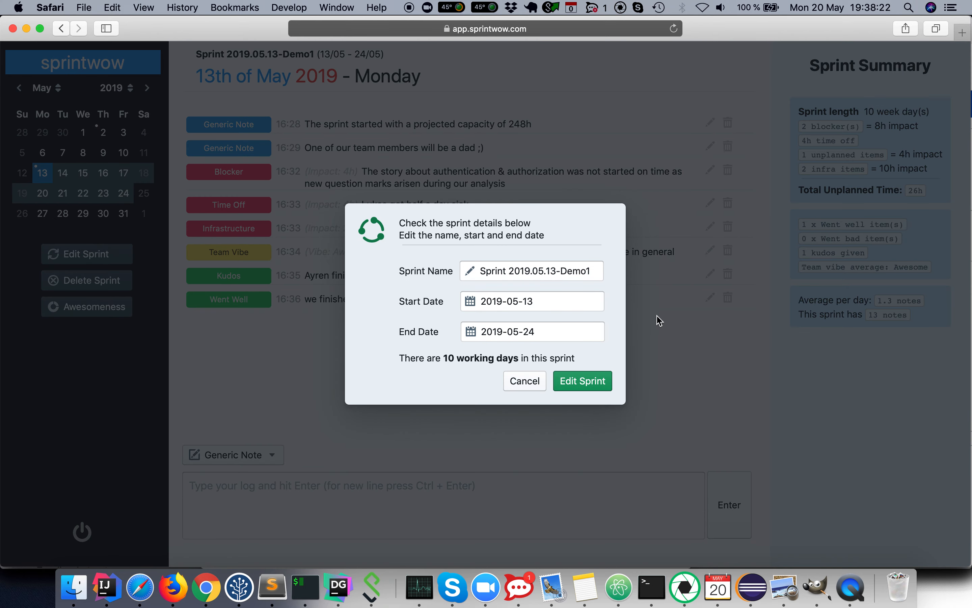
left_click(598, 271)
type("1")
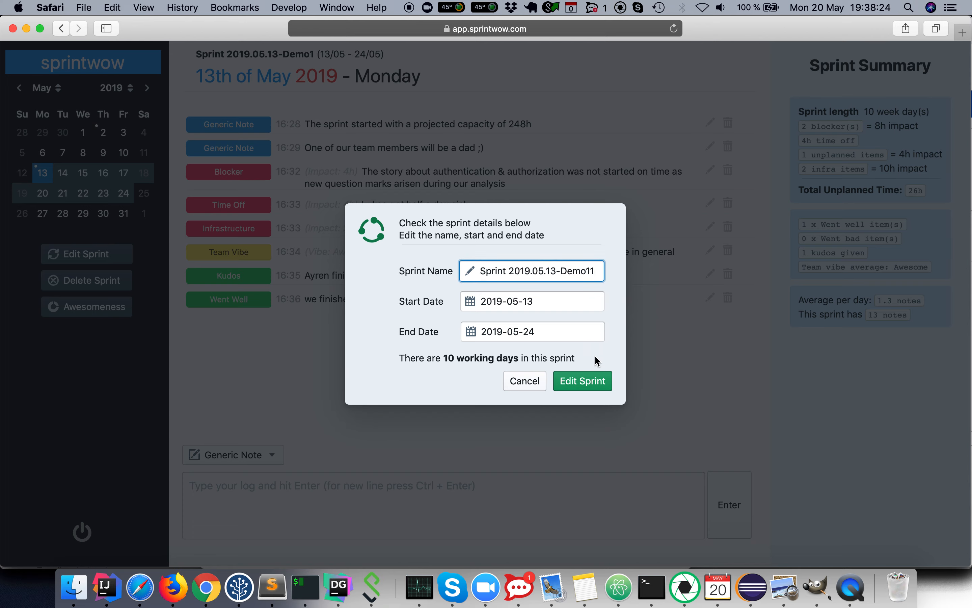
left_click(588, 382)
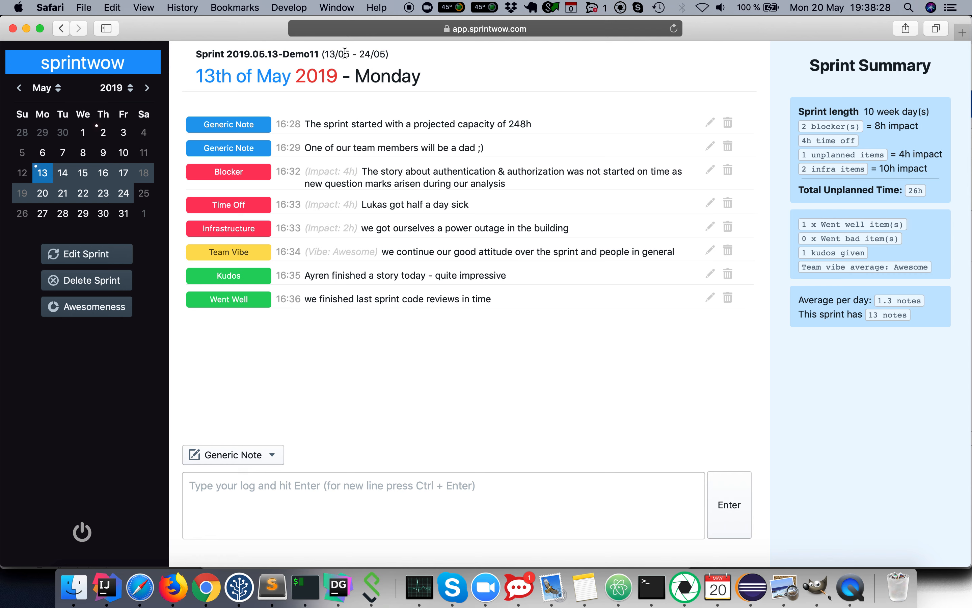
left_click_drag(195, 57, 384, 53)
left_click_drag(195, 75, 421, 80)
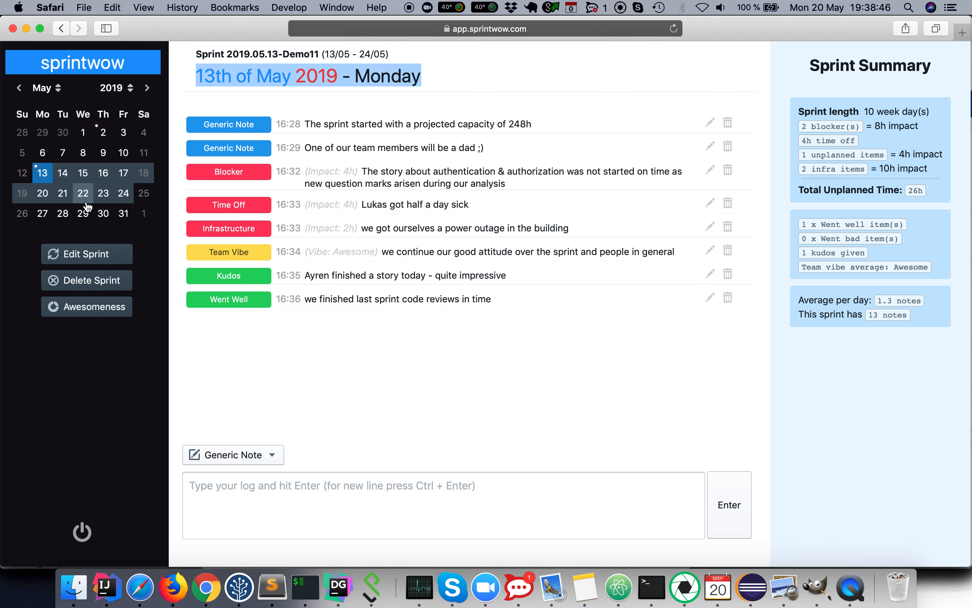
left_click(97, 280)
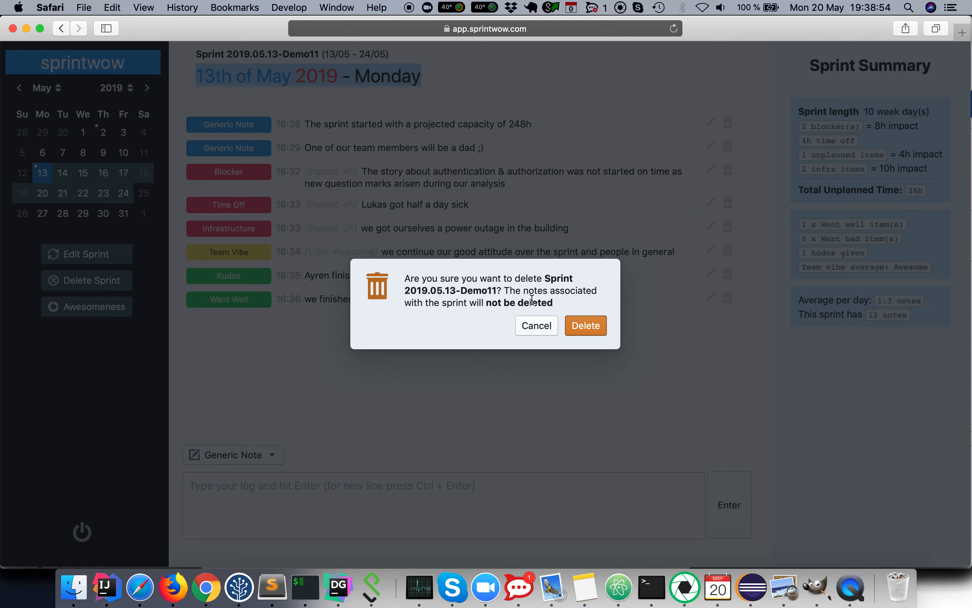
left_click(536, 325)
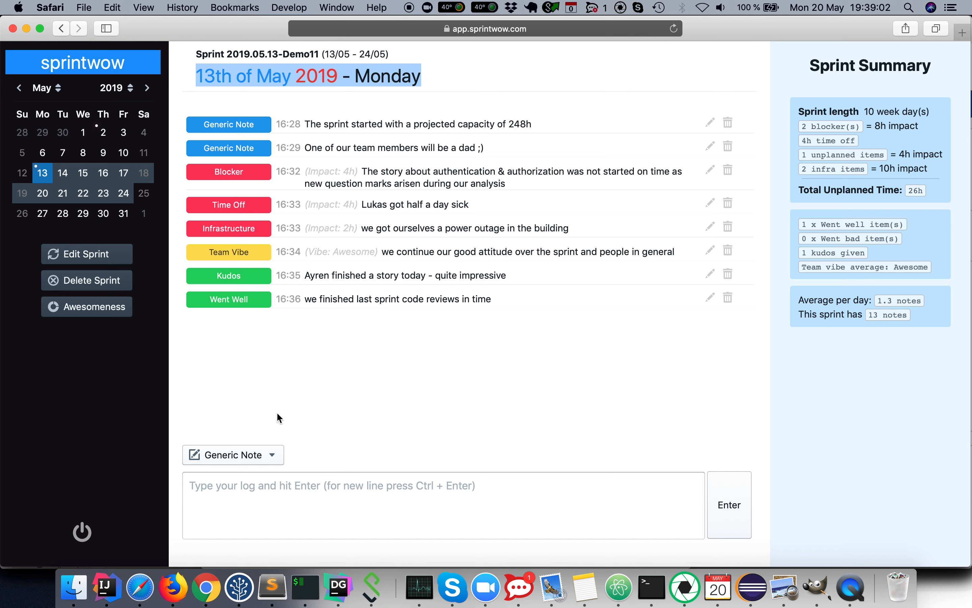
Step: Add a Blocker note reading 'power outage' with an impact of 2 hours
left_click(256, 455)
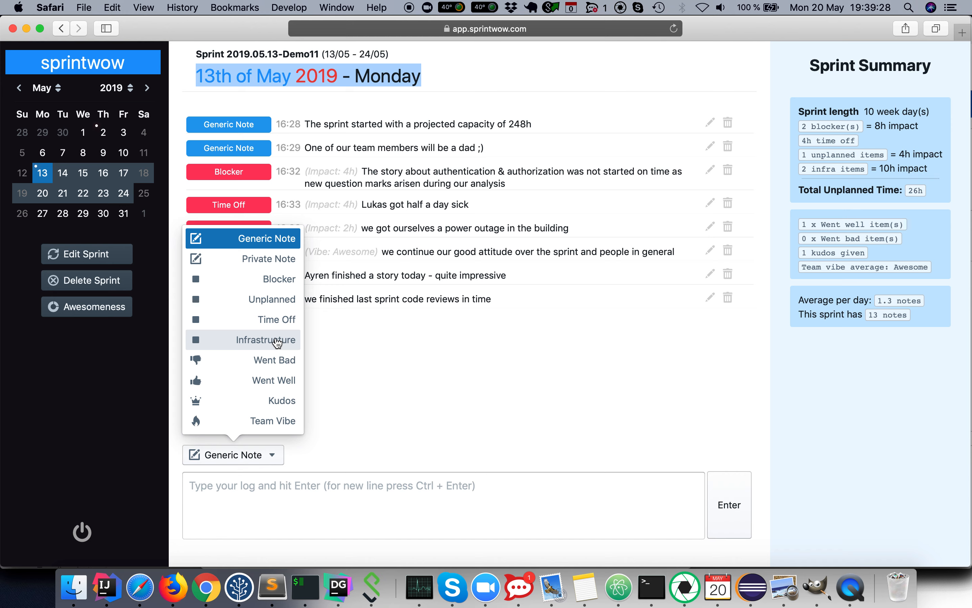
left_click(276, 281)
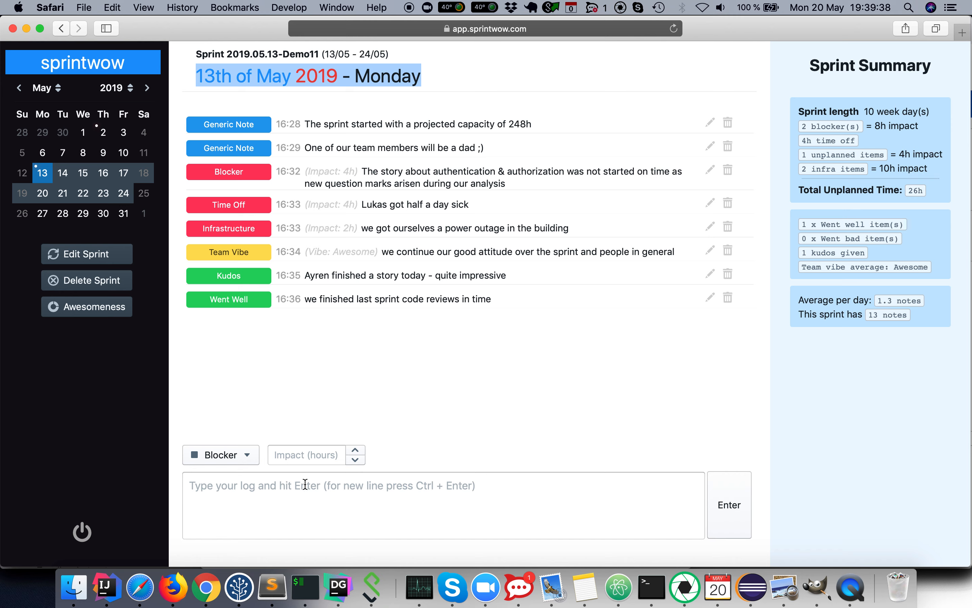
left_click(285, 499)
type("power")
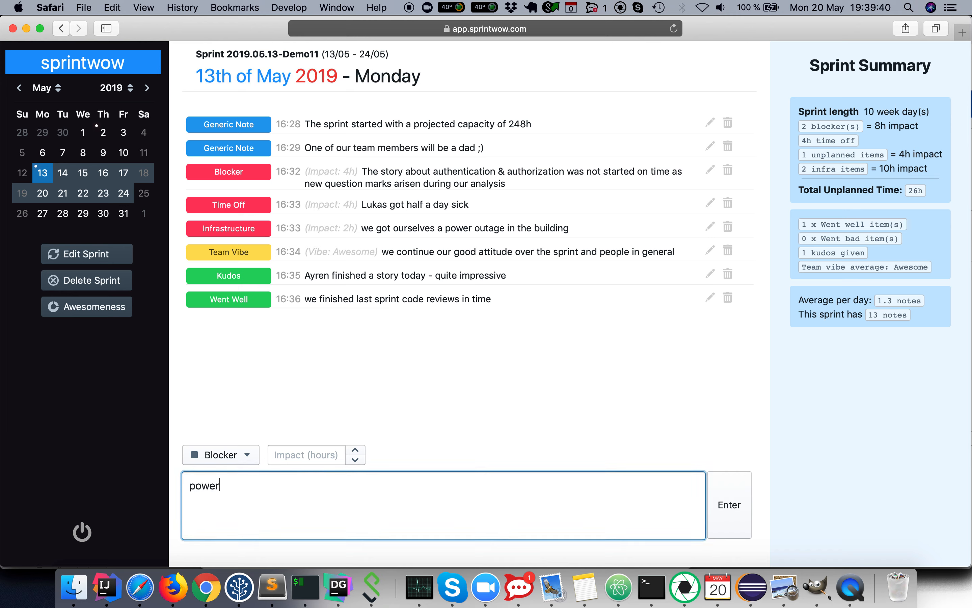
type(" outage")
left_click(352, 450)
left_click(353, 450)
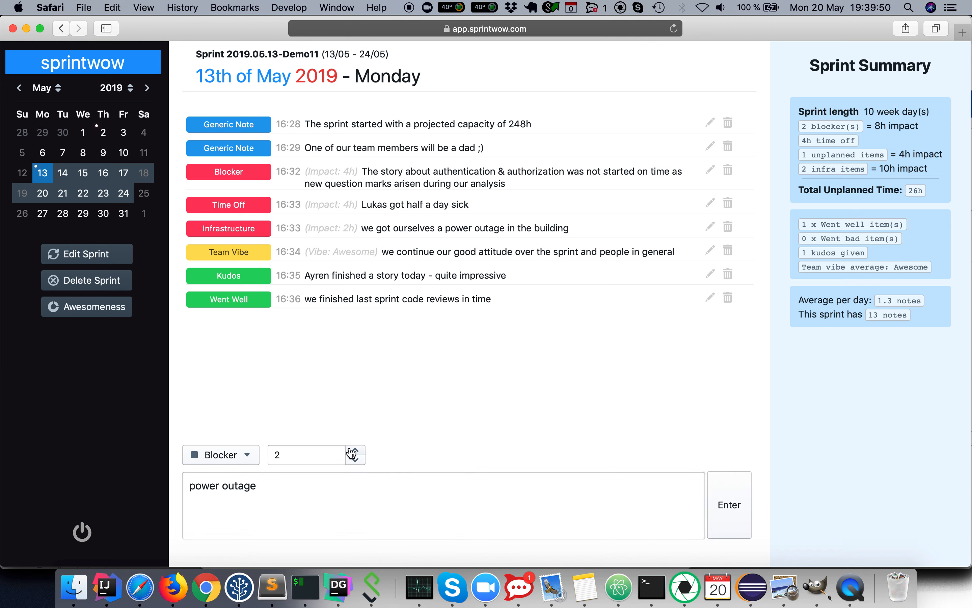
left_click(726, 490)
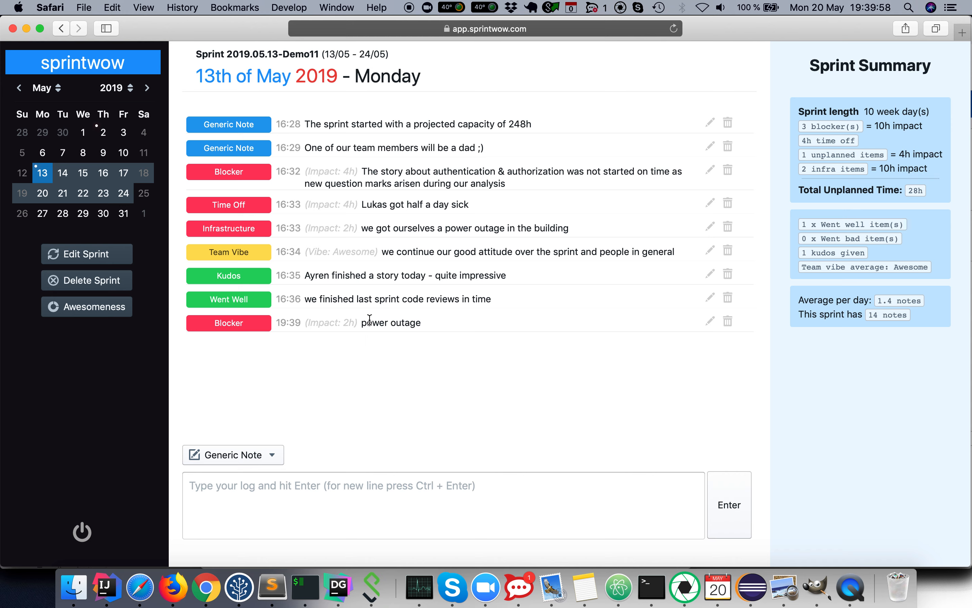
Step: Edit the power outage note's text to 'power outage 111' and save it
left_click(710, 321)
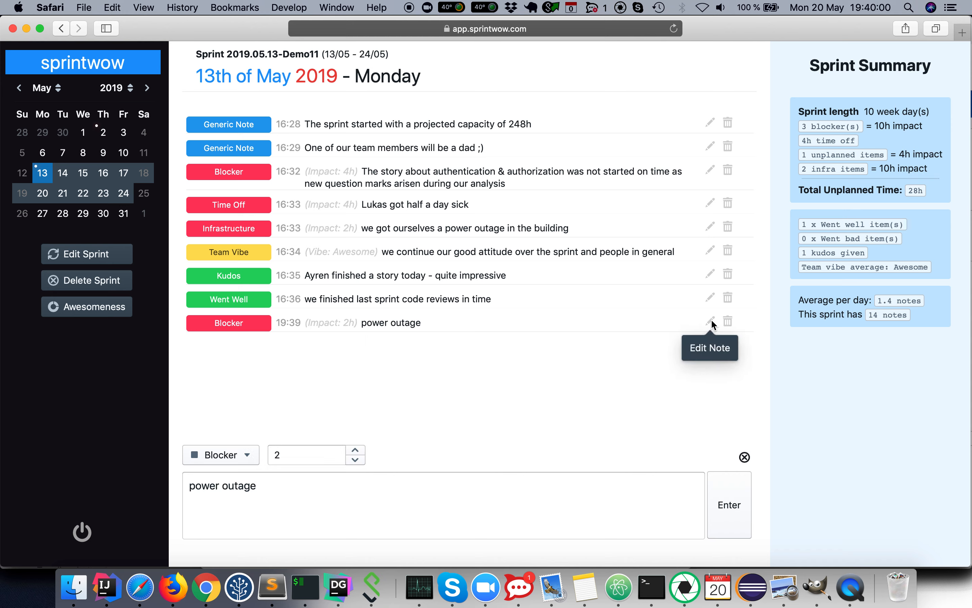
left_click(292, 487)
type("111")
left_click(718, 486)
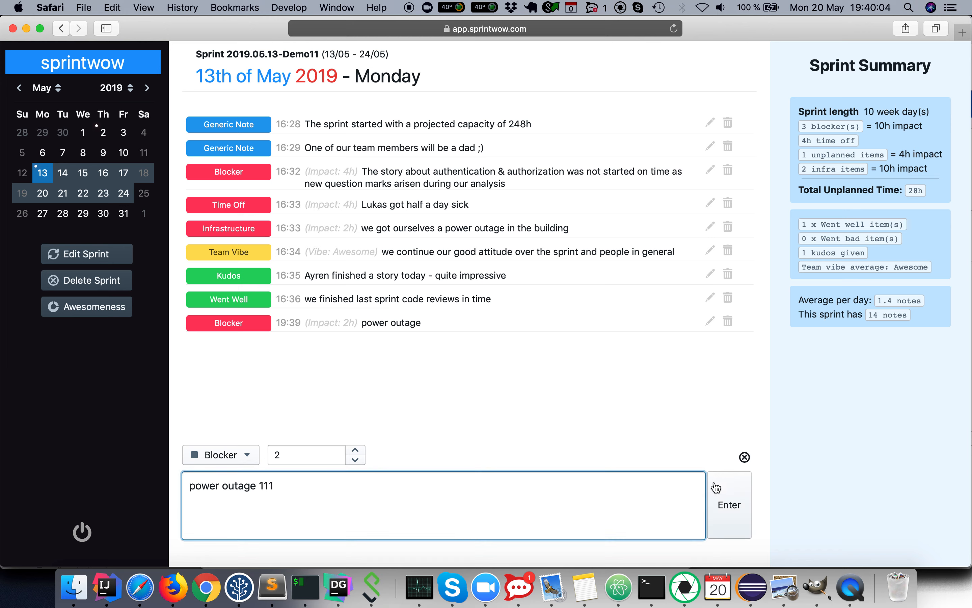
Step: Delete the 'power outage 111' blocker note
left_click(710, 321)
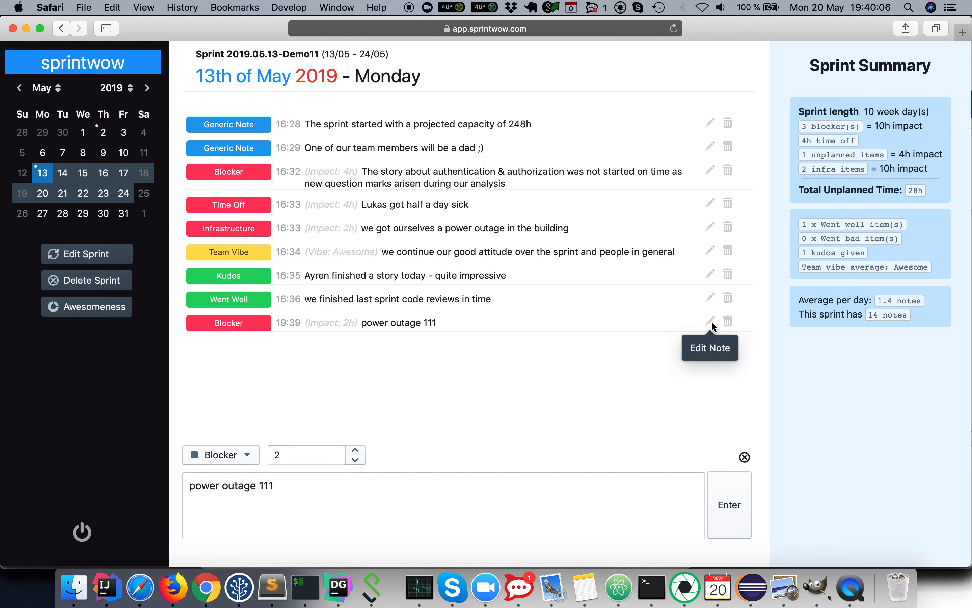
left_click(745, 457)
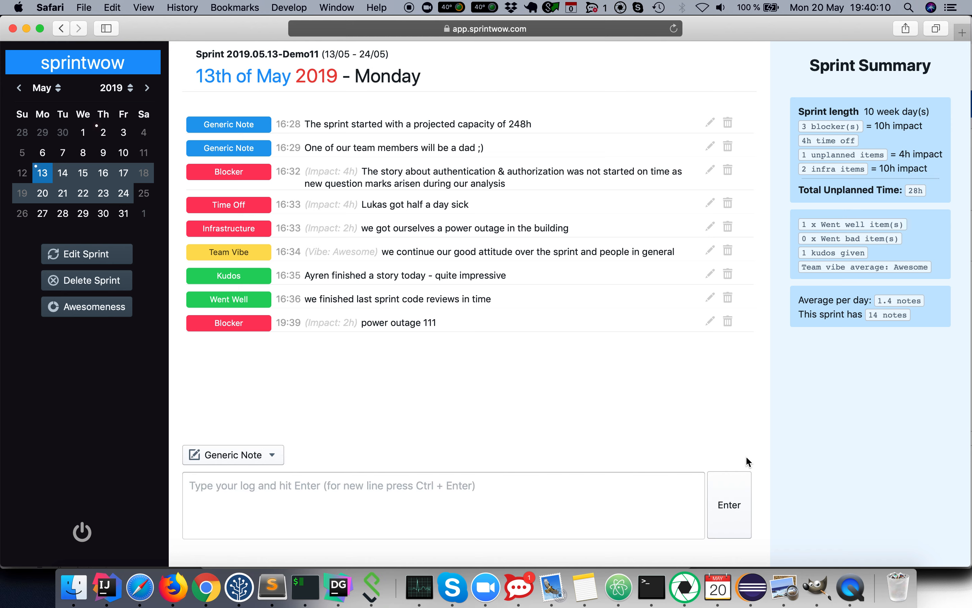
left_click(727, 322)
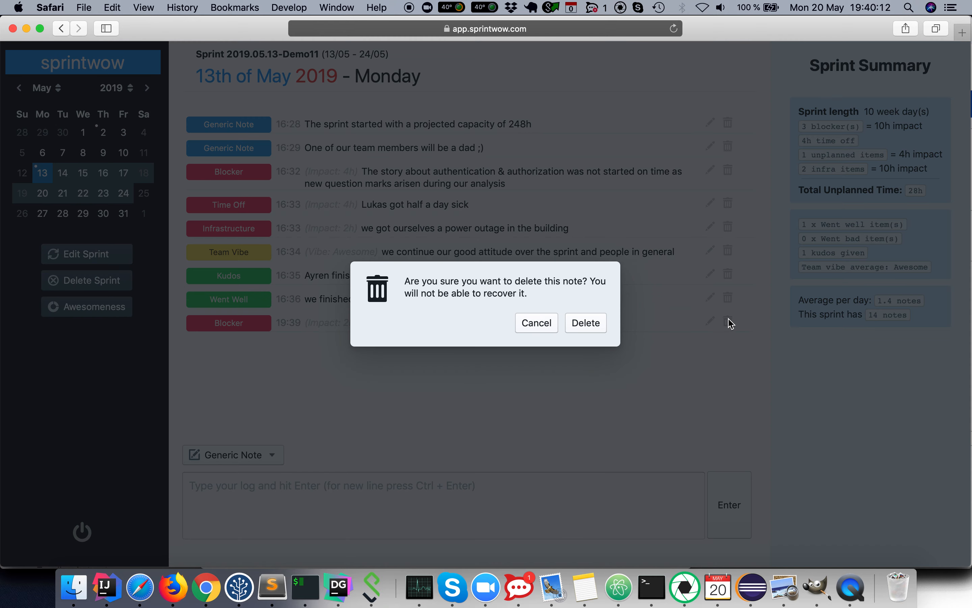
left_click(588, 324)
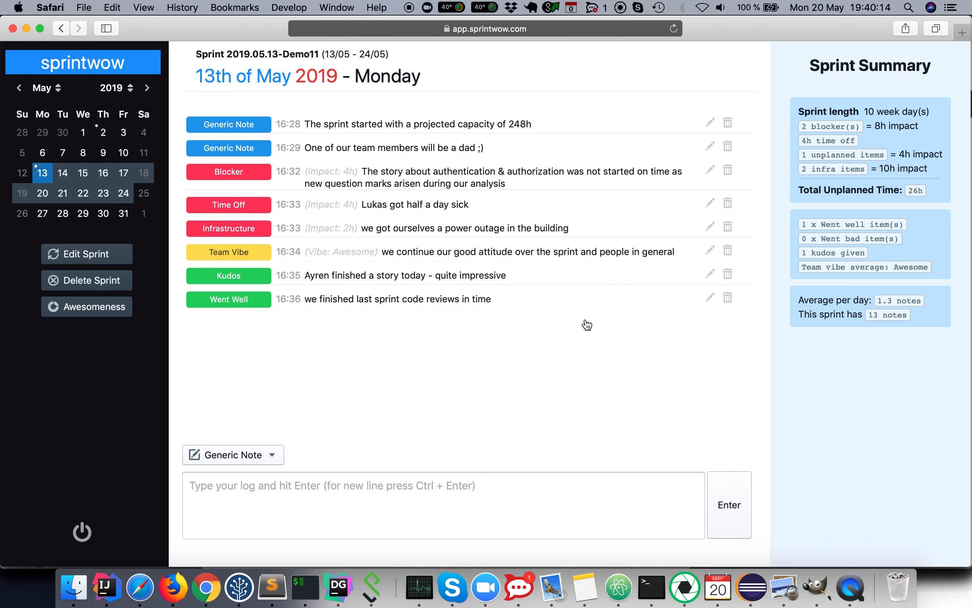
Step: Add a Team Vibe note reading 'so and so' with the vibe slider set to Hmm..
left_click(241, 458)
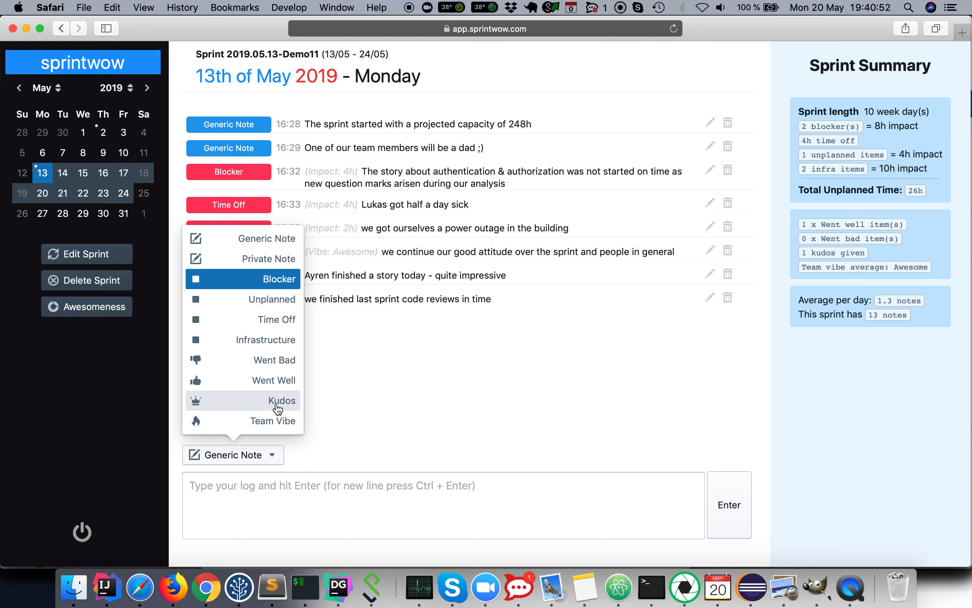
left_click(269, 423)
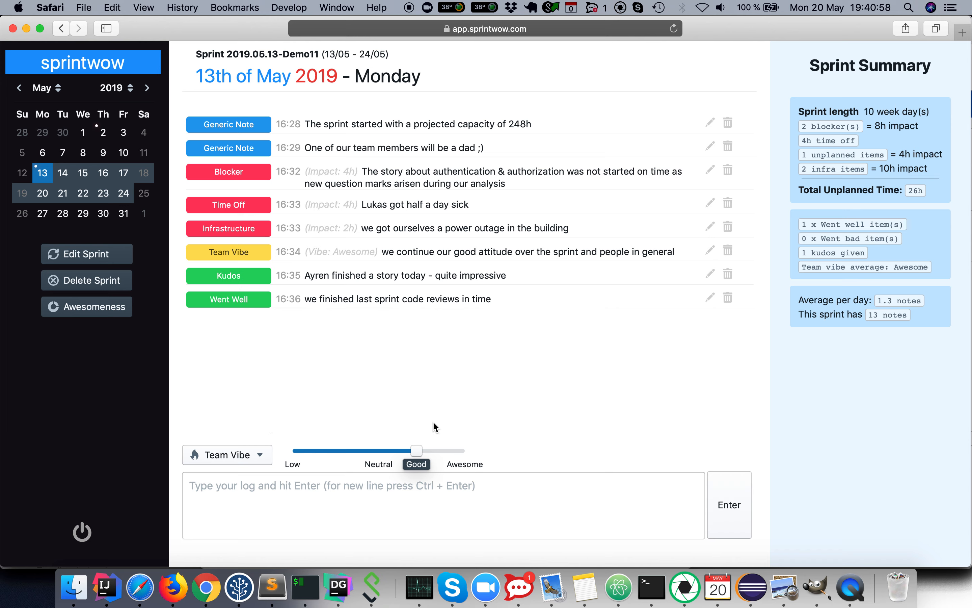
left_click_drag(416, 451, 334, 451)
left_click(309, 524)
type("so and so")
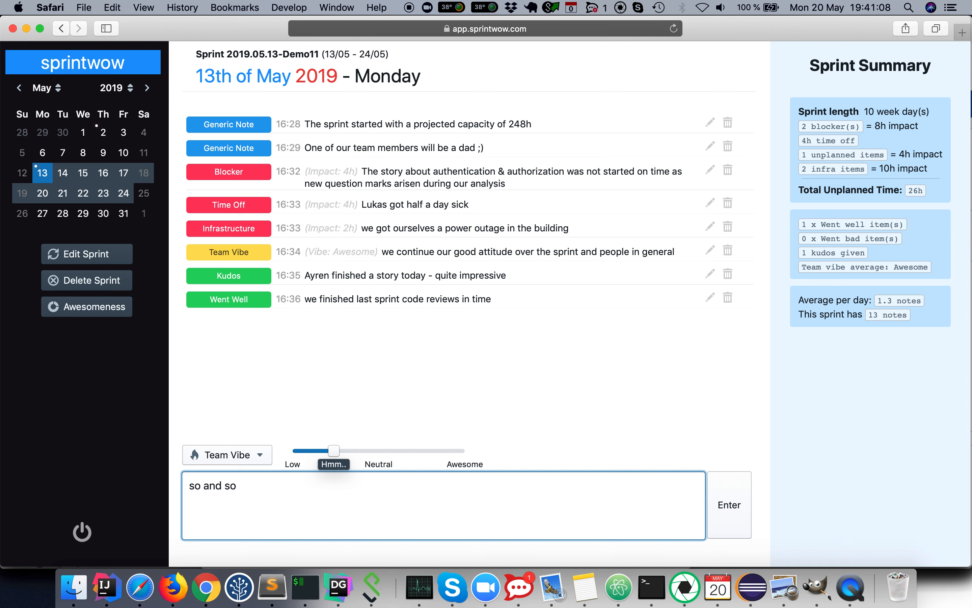
key("Return")
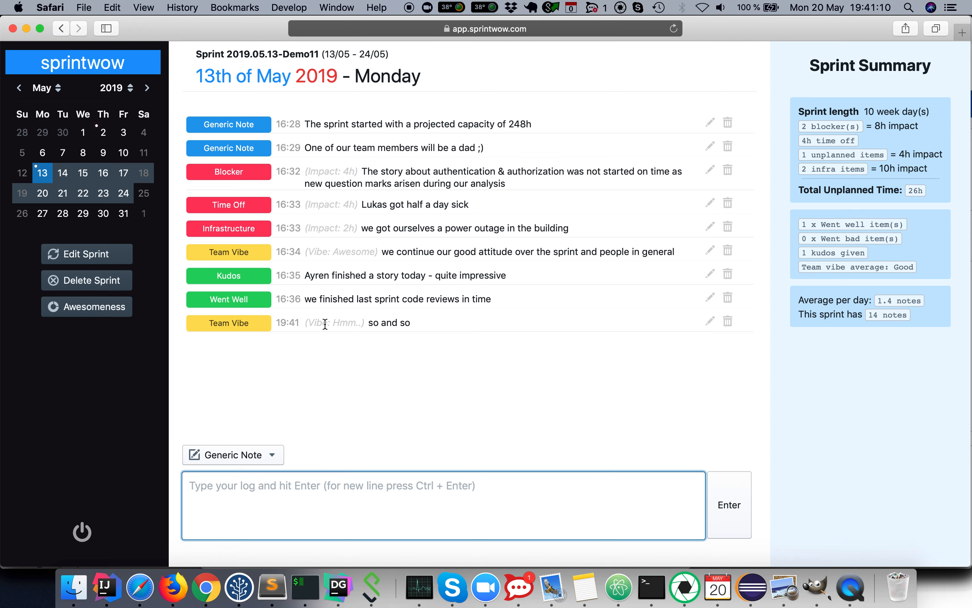
left_click_drag(305, 322, 365, 321)
left_click(343, 358)
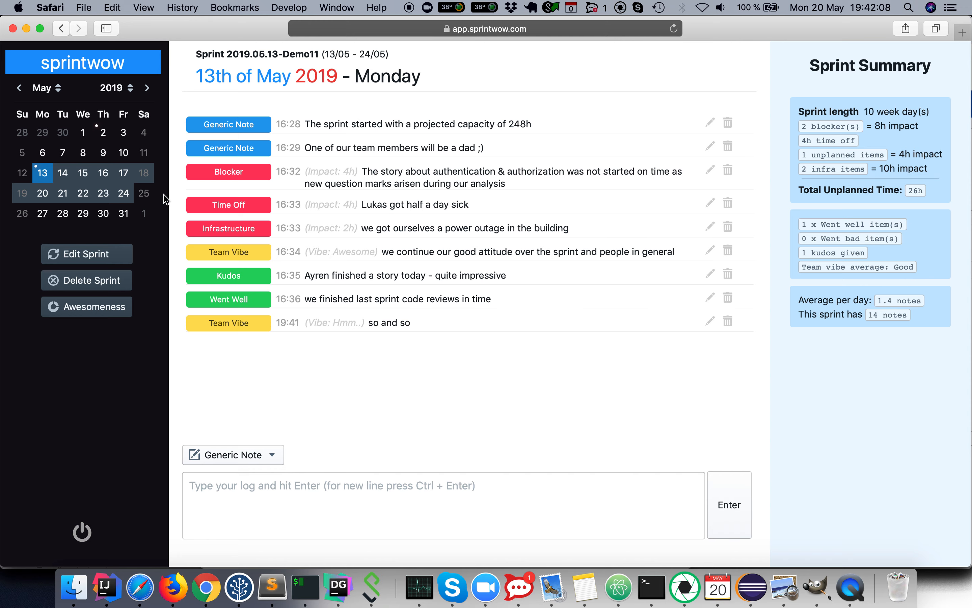
left_click(83, 135)
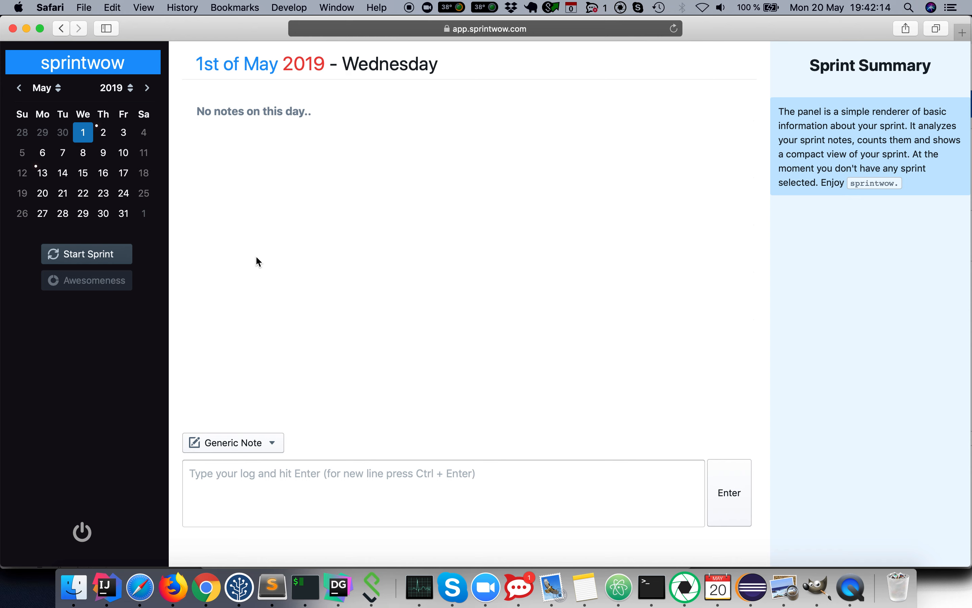
Step: Return to today's date and add a Blocker note reading 'blocker - power outage' with an impact of 3 hours
left_click(83, 62)
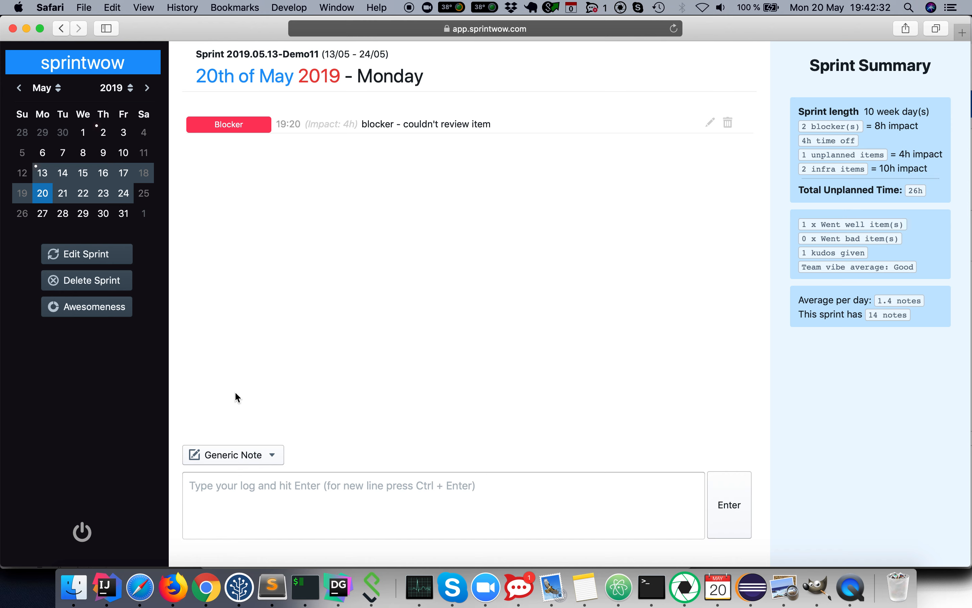
left_click(229, 501)
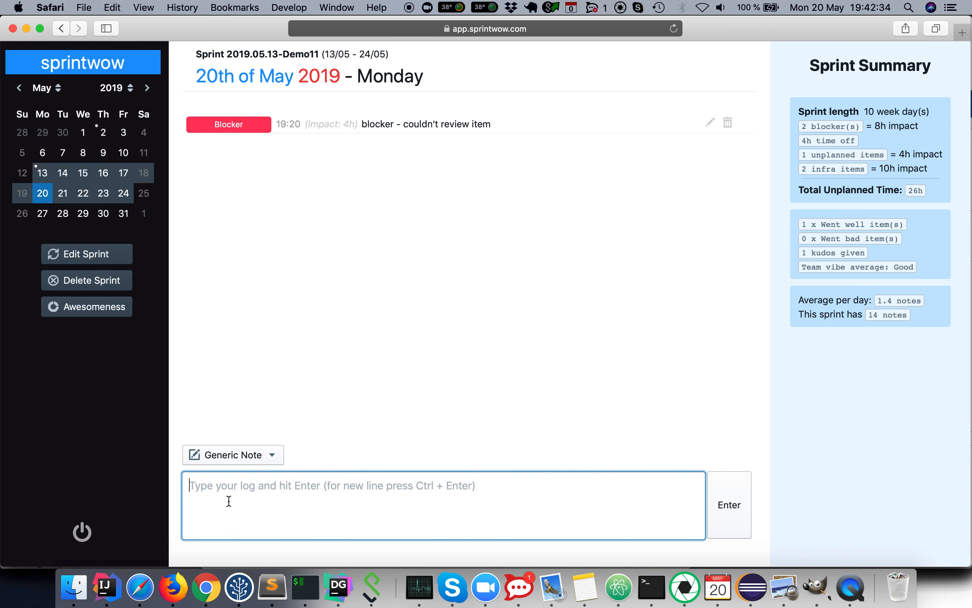
type("bloc")
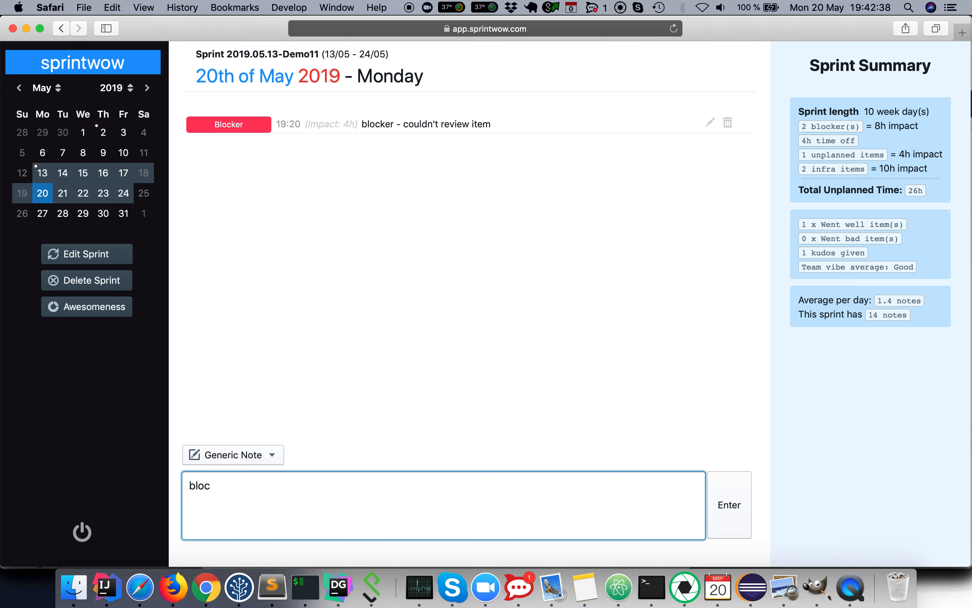
type("ker")
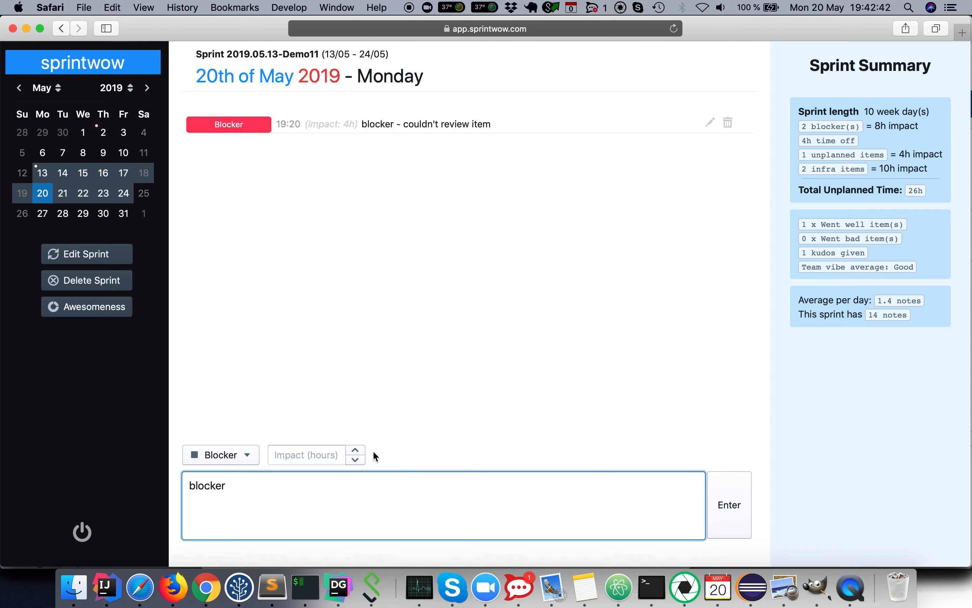
left_click(356, 450)
left_click(357, 450)
left_click(357, 450)
left_click(379, 491)
type("- power outa")
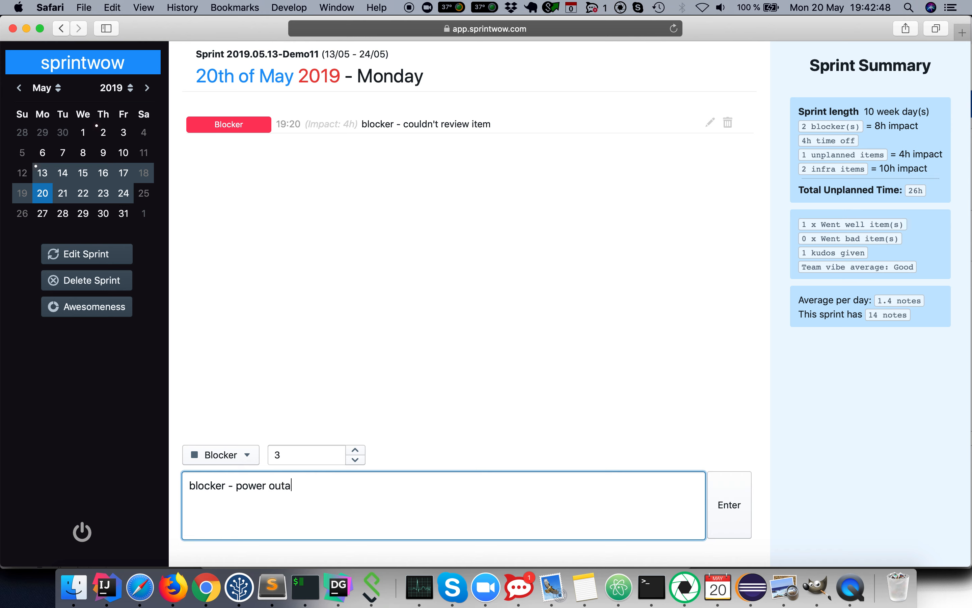
type("ge")
key("Return")
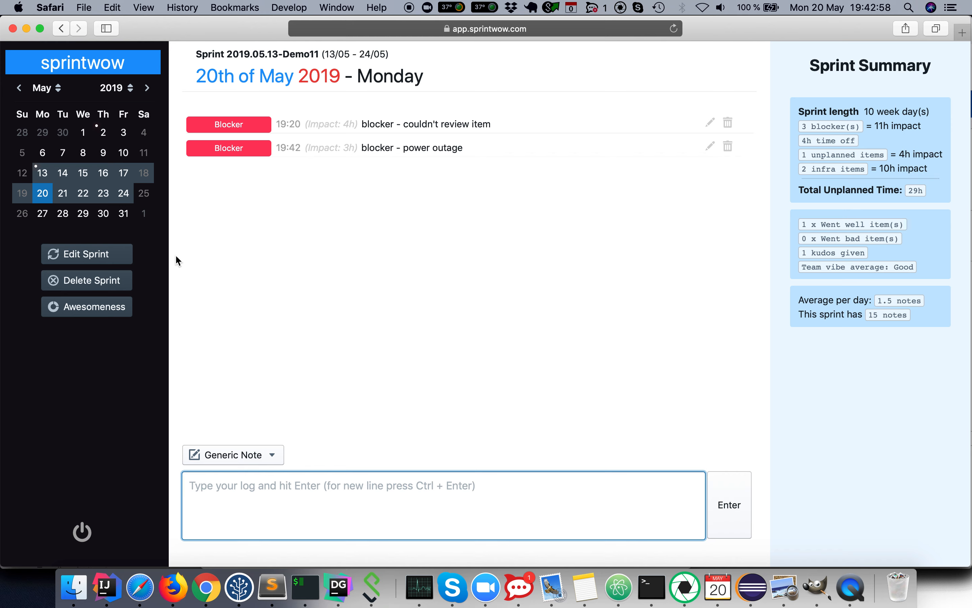
Step: Open the sprint's Awesomeness report and inspect the notes-per-day chart
left_click(97, 316)
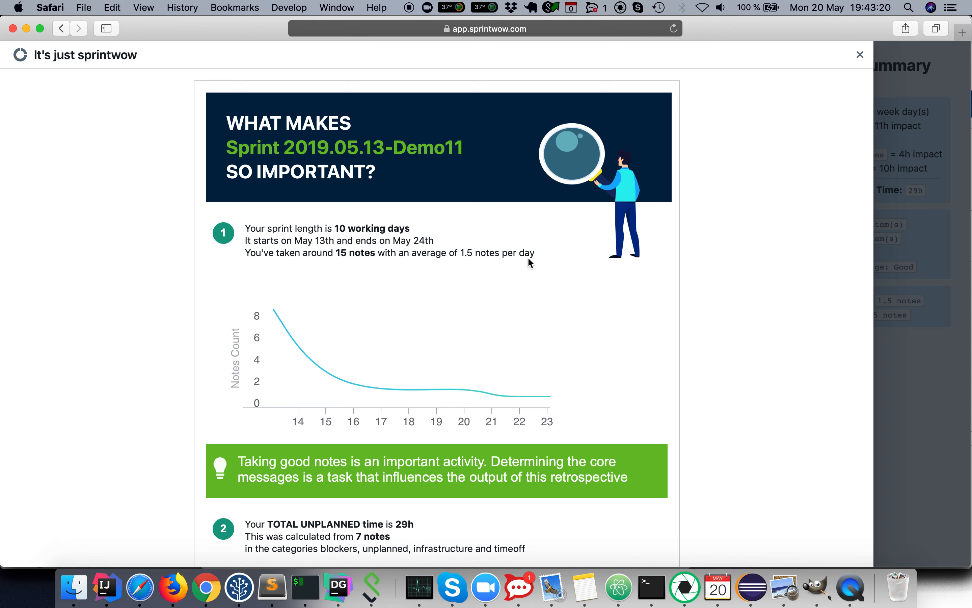
mouse_move(407, 300)
mouse_move(280, 310)
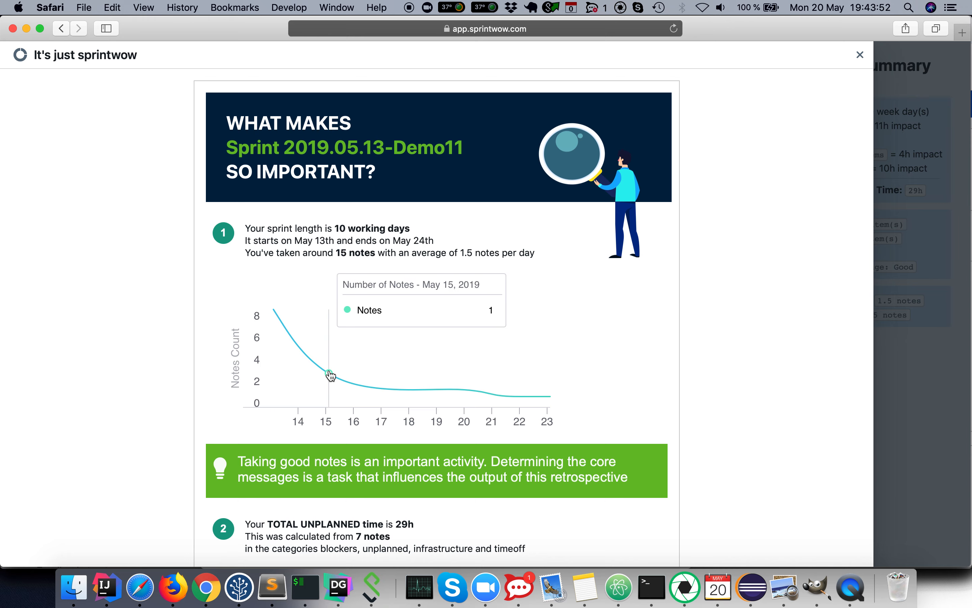
Step: Scroll through the report's unplanned time breakdown, Went Well section and team vibe score
scroll(487, 425, "down", 3)
scroll(486, 421, "down", 10)
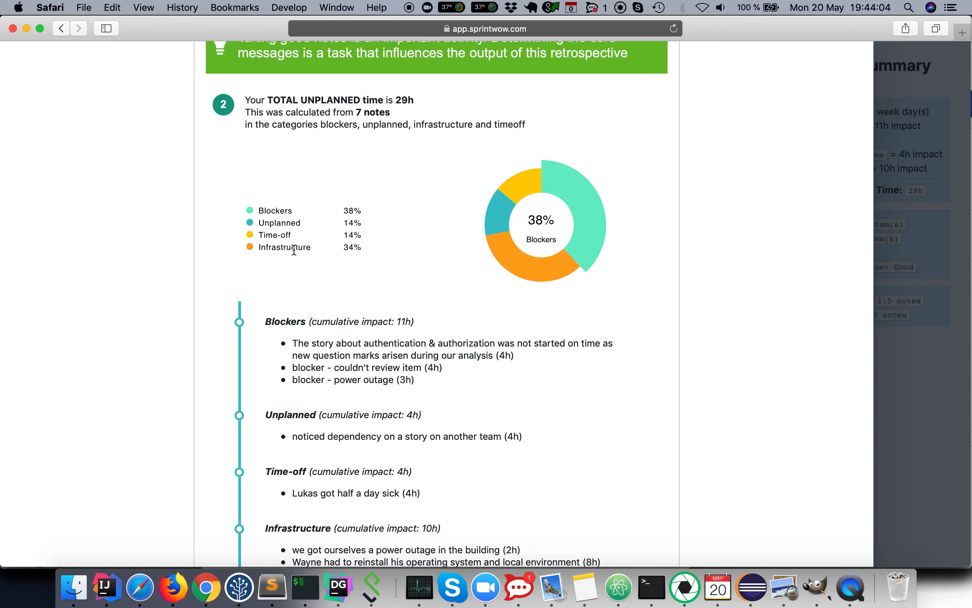
left_click_drag(362, 105, 391, 111)
triple_click(390, 111)
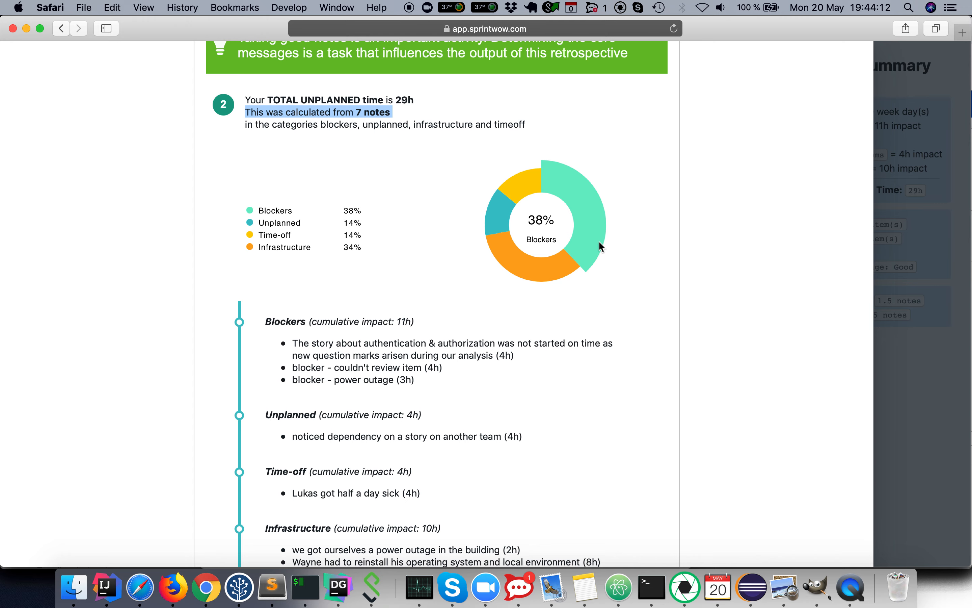
left_click_drag(363, 321, 389, 322)
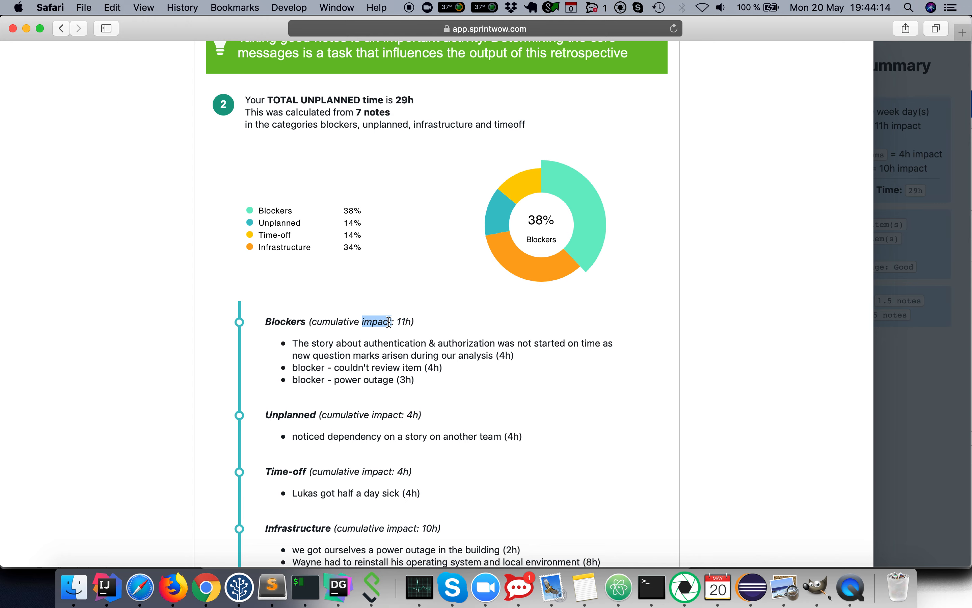
triple_click(389, 322)
scroll(460, 376, "down", 4)
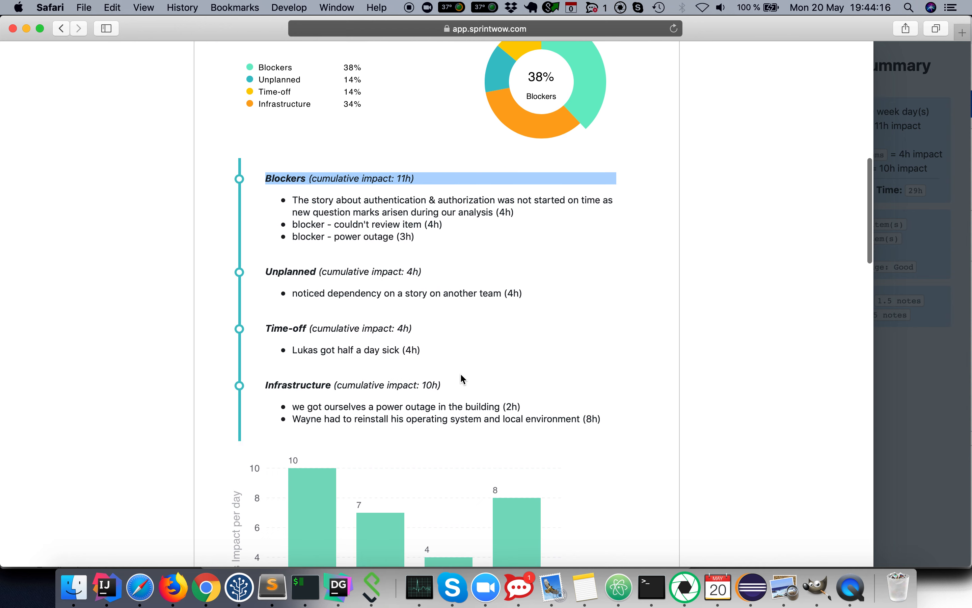
triple_click(278, 272)
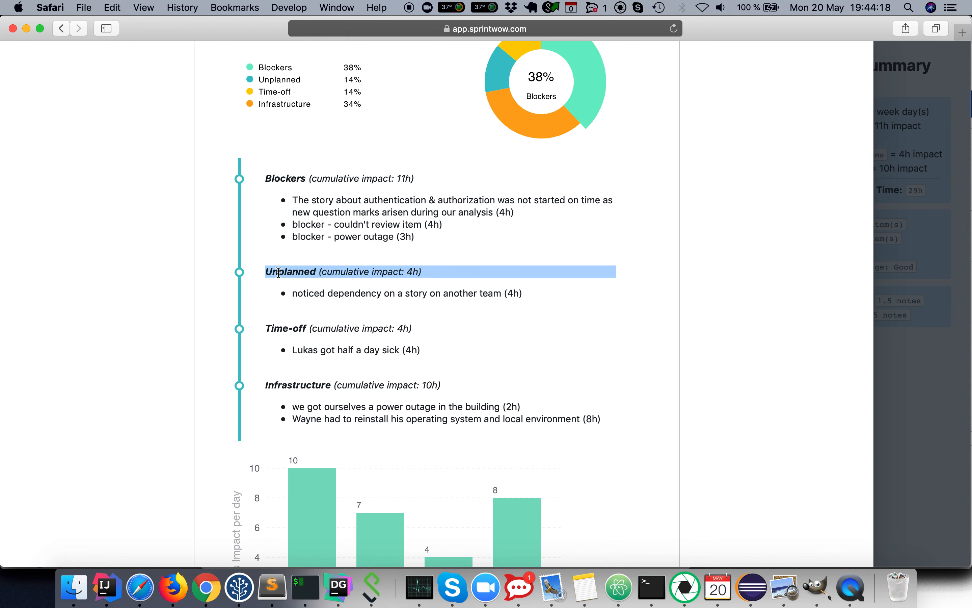
triple_click(294, 327)
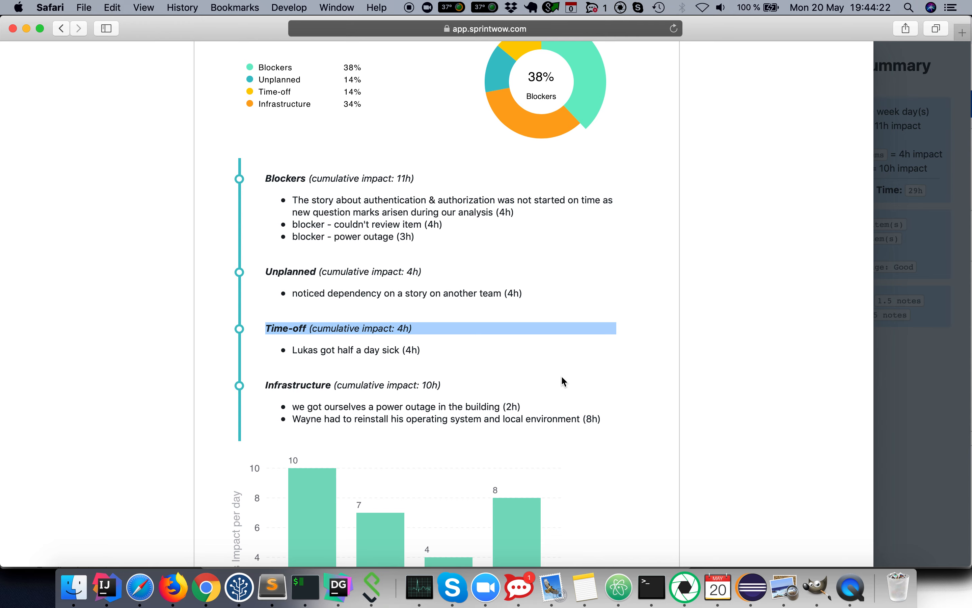
scroll(564, 381, "down", 5)
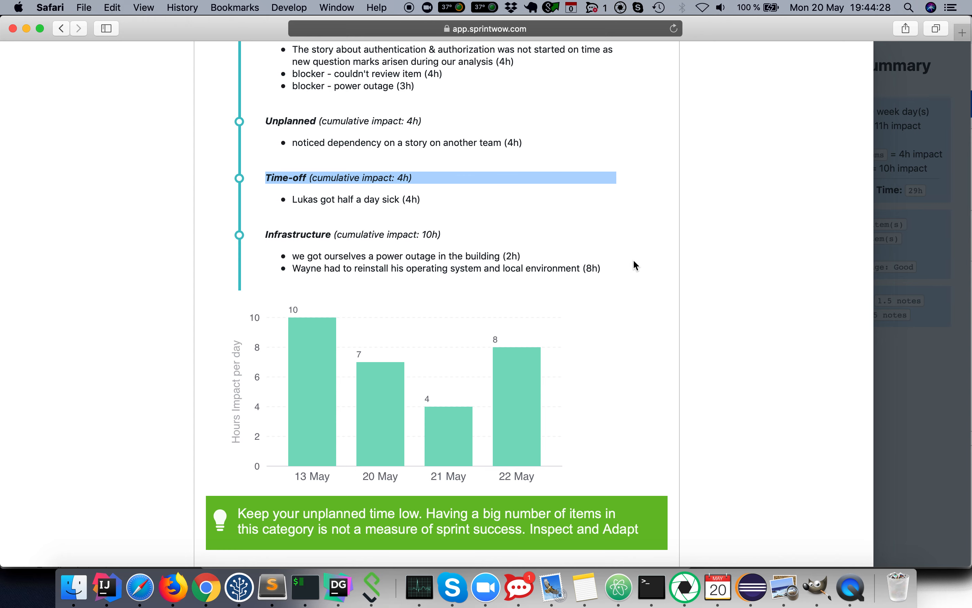
left_click(660, 277)
scroll(610, 261, "down", 1)
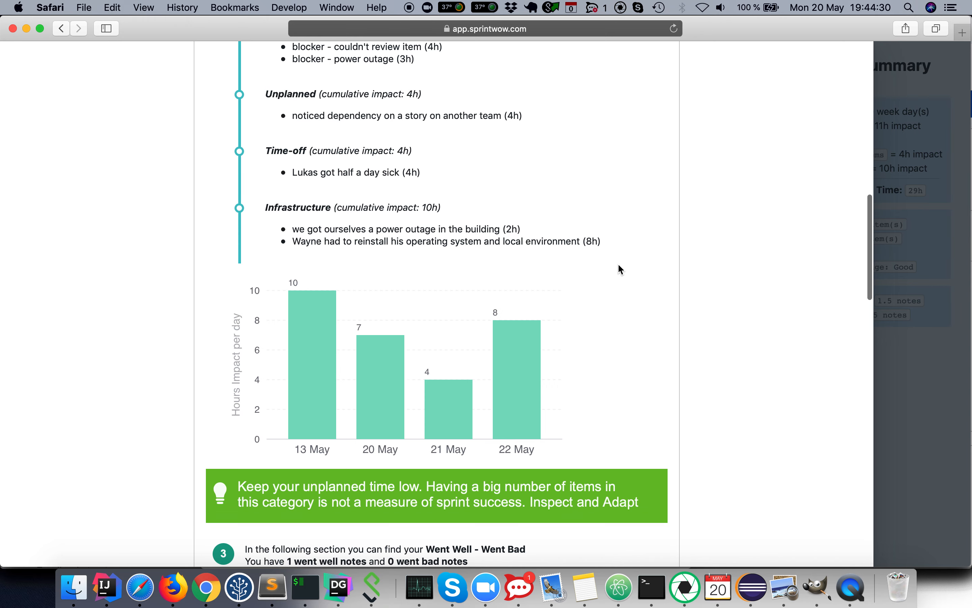
scroll(619, 266, "down", 4)
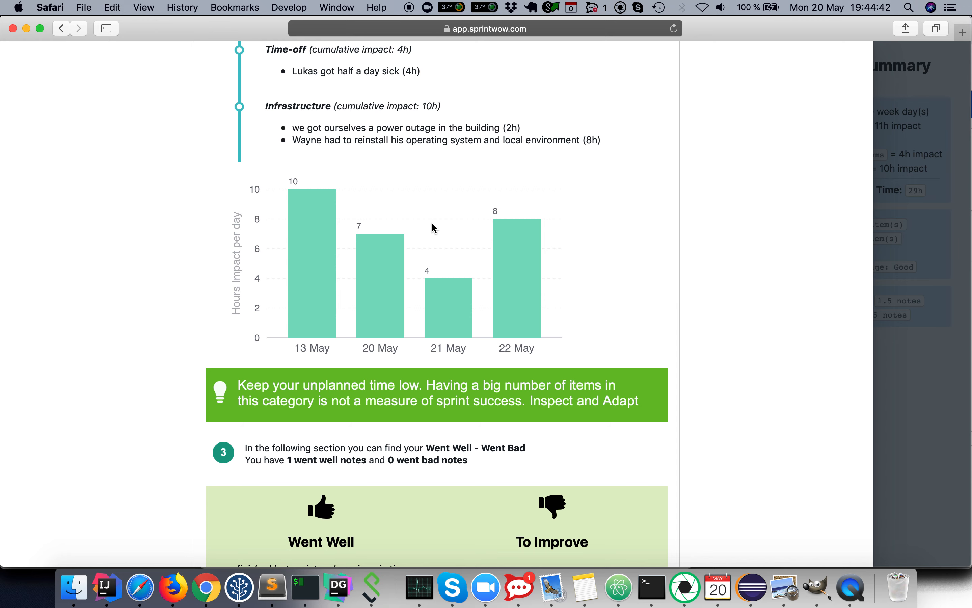
scroll(585, 279, "down", 3)
scroll(587, 281, "down", 4)
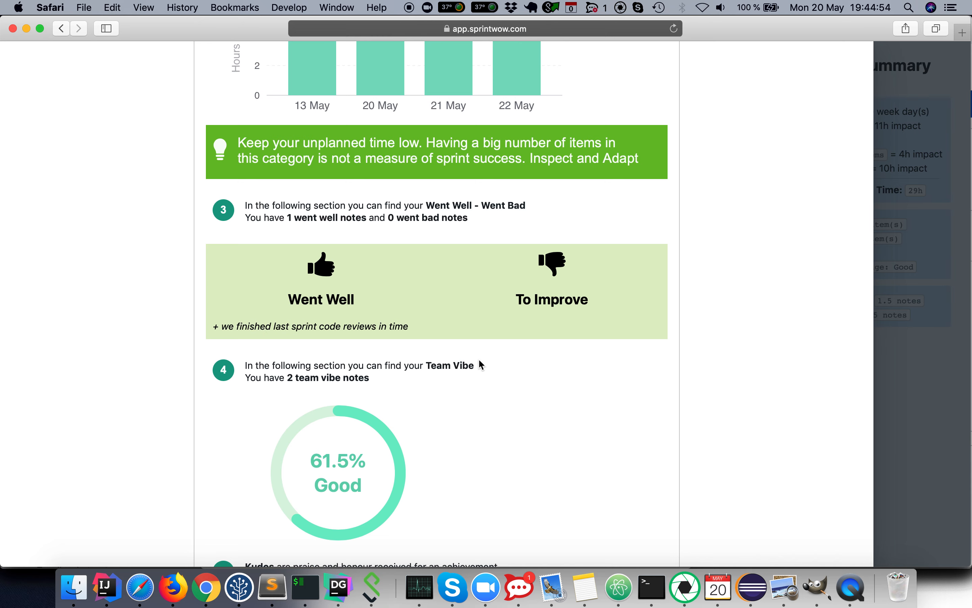
scroll(479, 360, "down", 6)
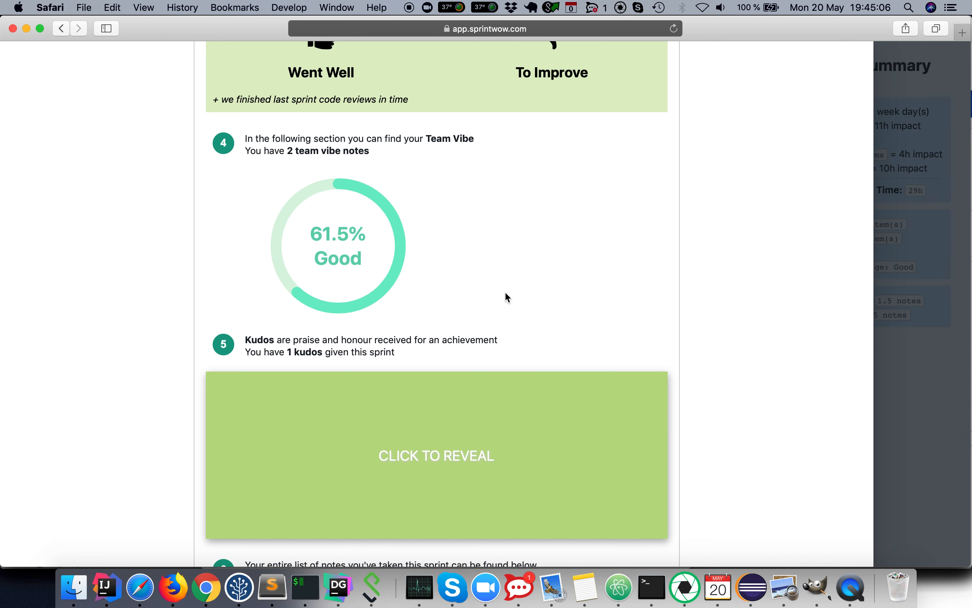
scroll(506, 294, "down", 3)
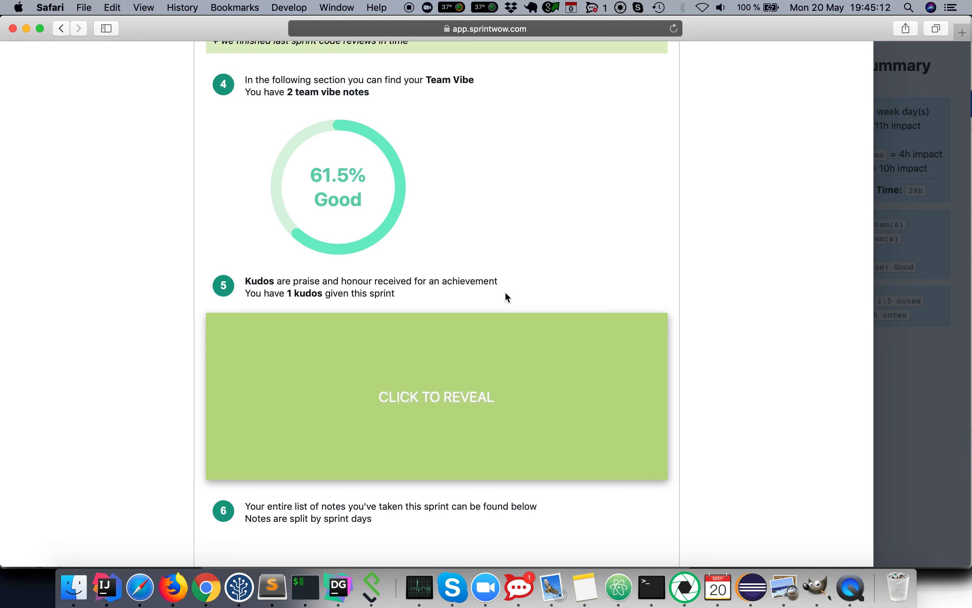
scroll(507, 297, "down", 5)
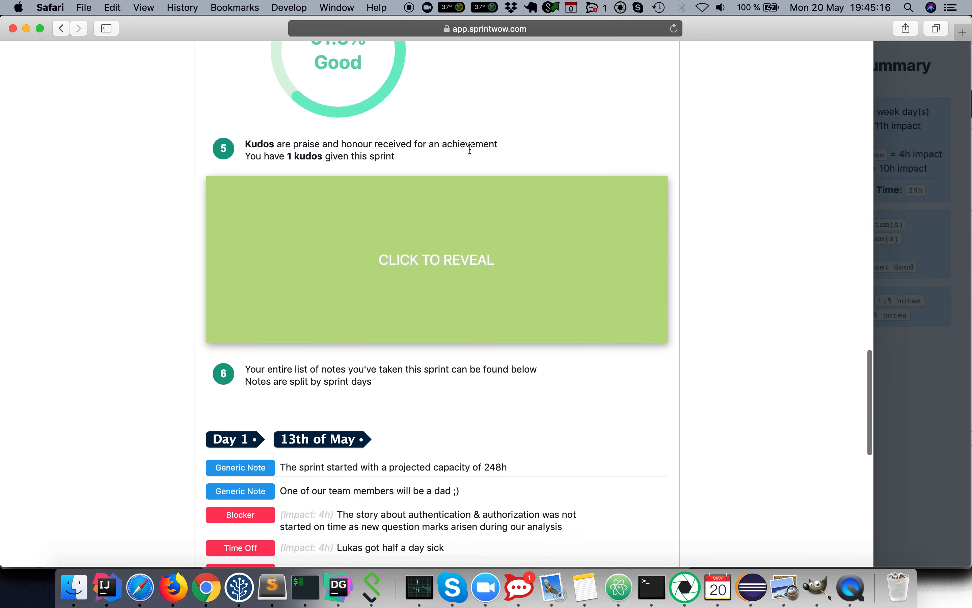
Step: Reveal the kudos card and review the report's day-by-day notes list, then close the report
left_click(424, 266)
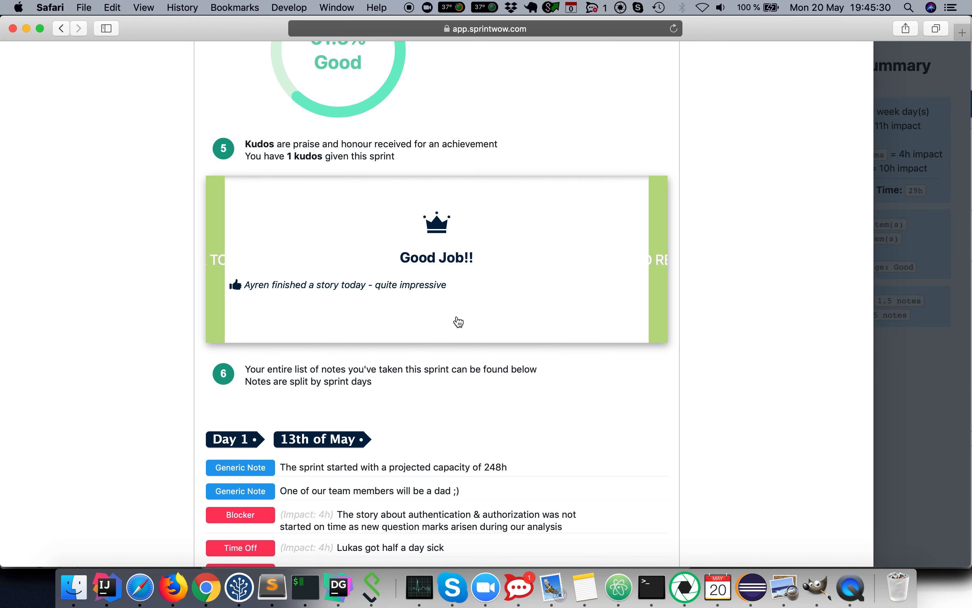
scroll(458, 321, "down", 3)
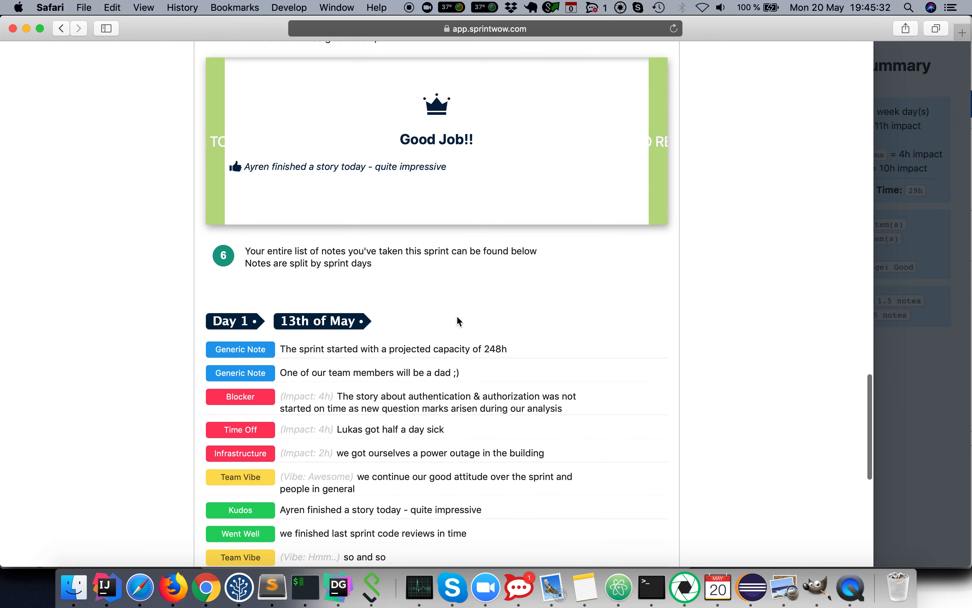
scroll(459, 321, "down", 1)
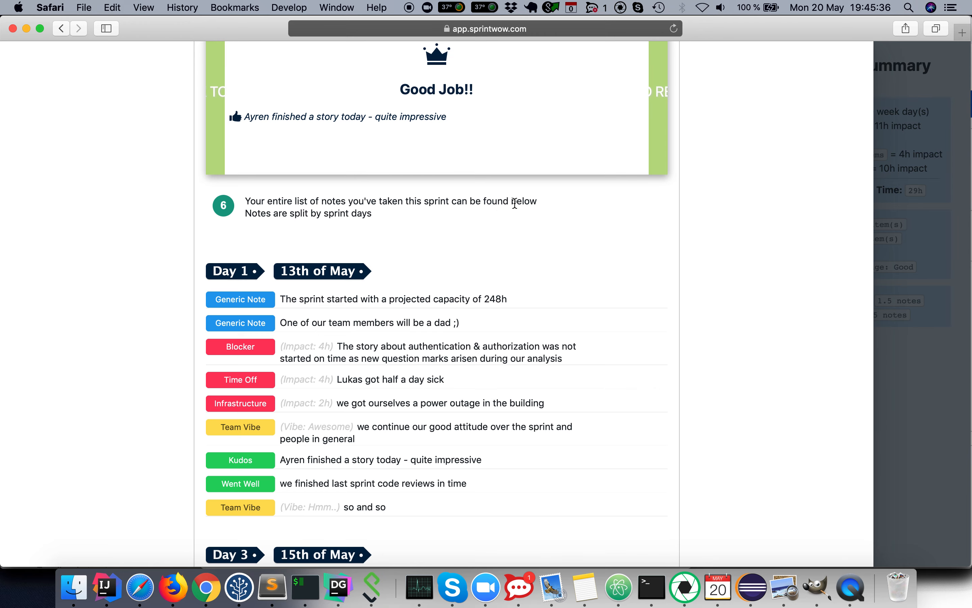
scroll(603, 224, "down", 3)
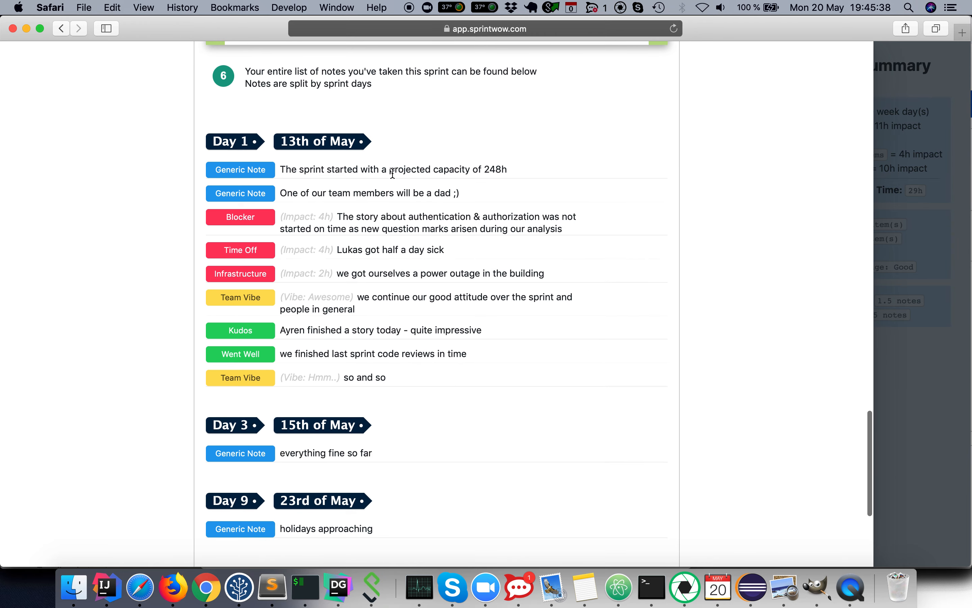
triple_click(487, 169)
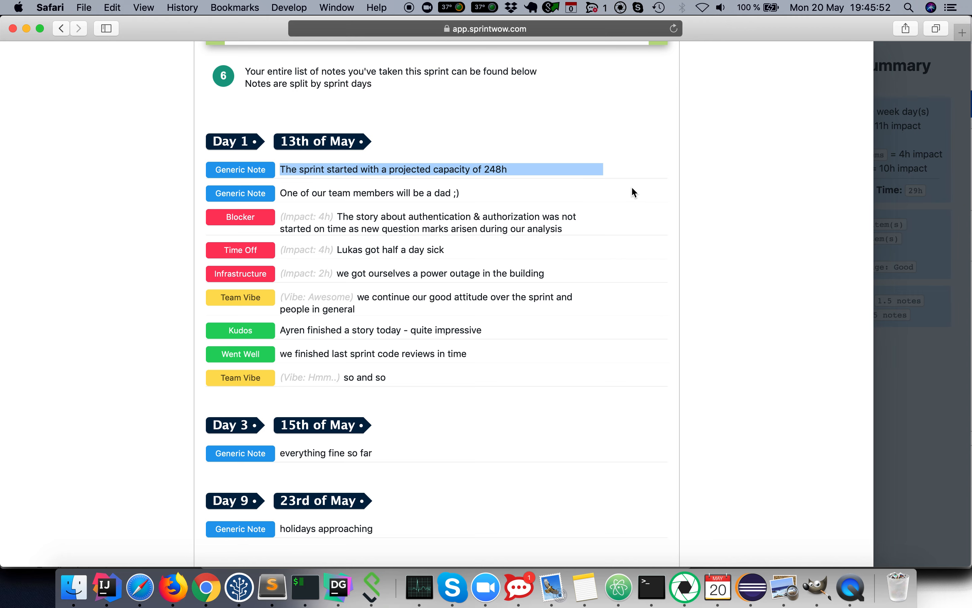
scroll(632, 192, "down", 6)
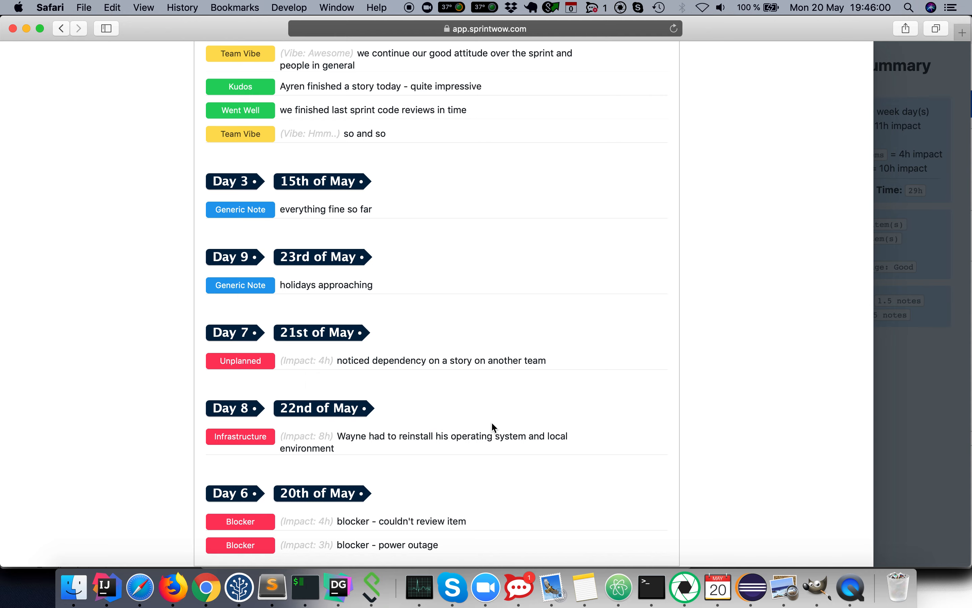
scroll(494, 427, "up", 2)
scroll(492, 423, "up", 20)
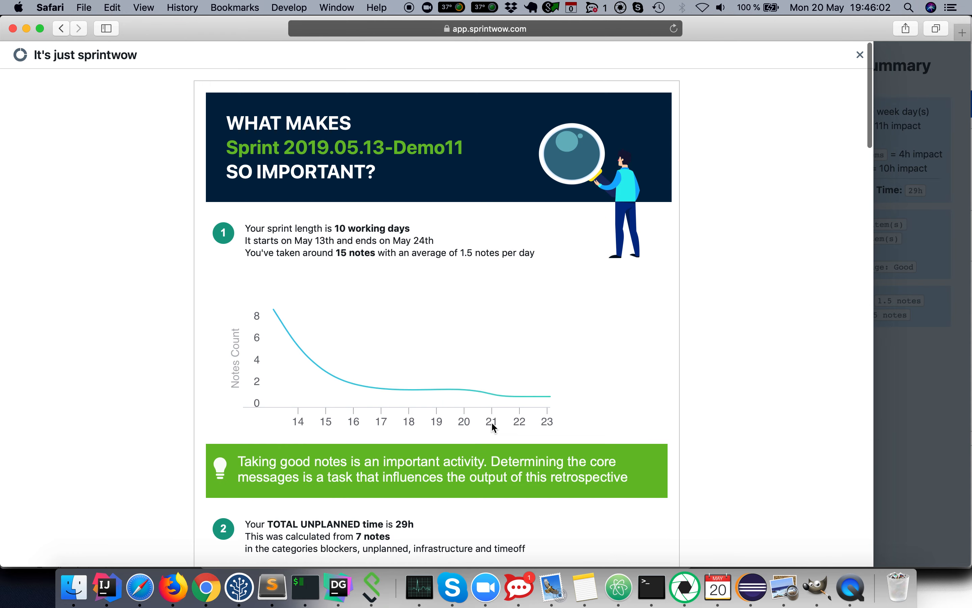
left_click(934, 242)
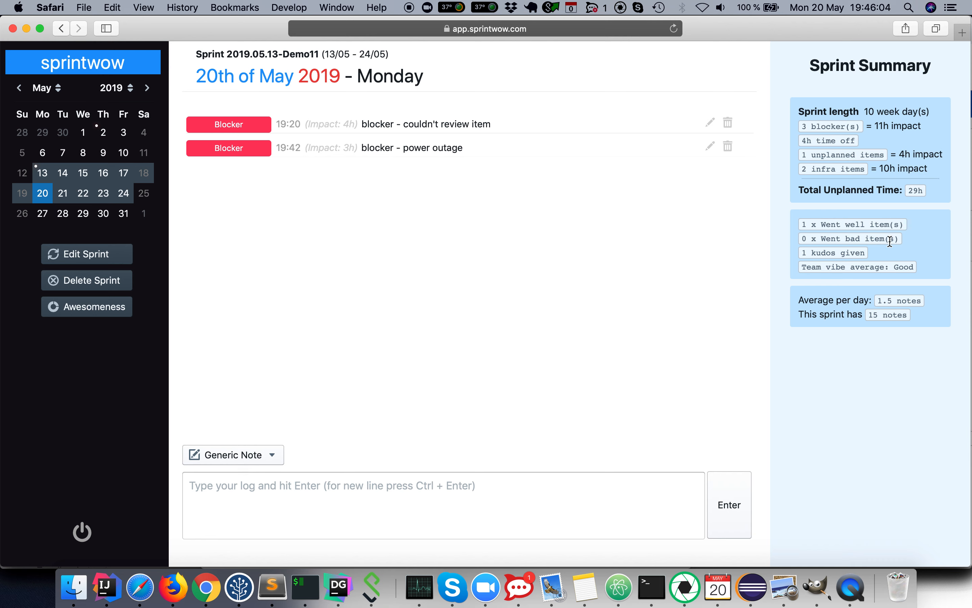